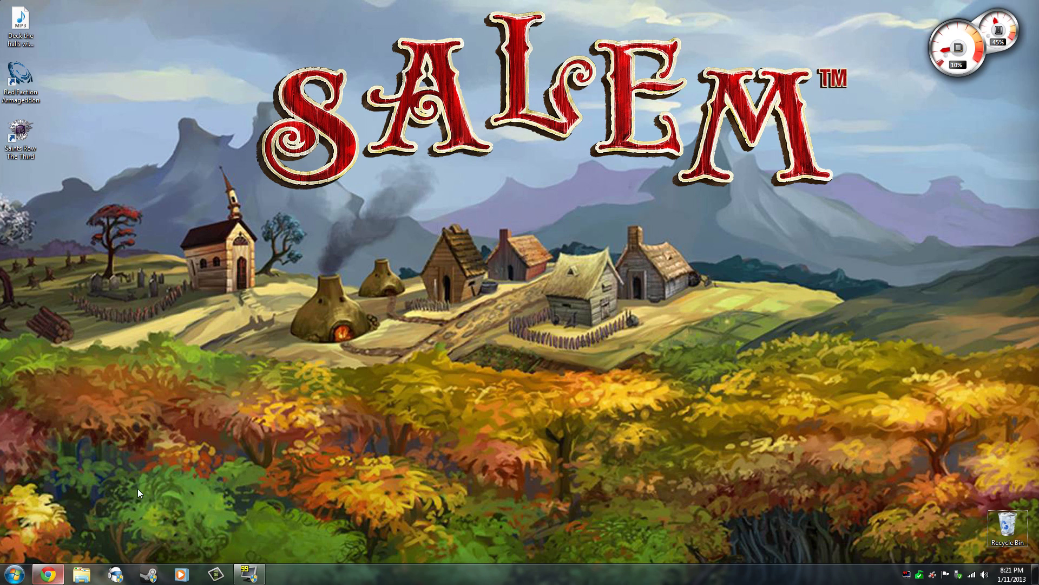
Step: Bring up Chrome, go to beta.salemthegame.com and open the Join the Beta page
{"action": "left_click", "coordinate": [48, 574]}
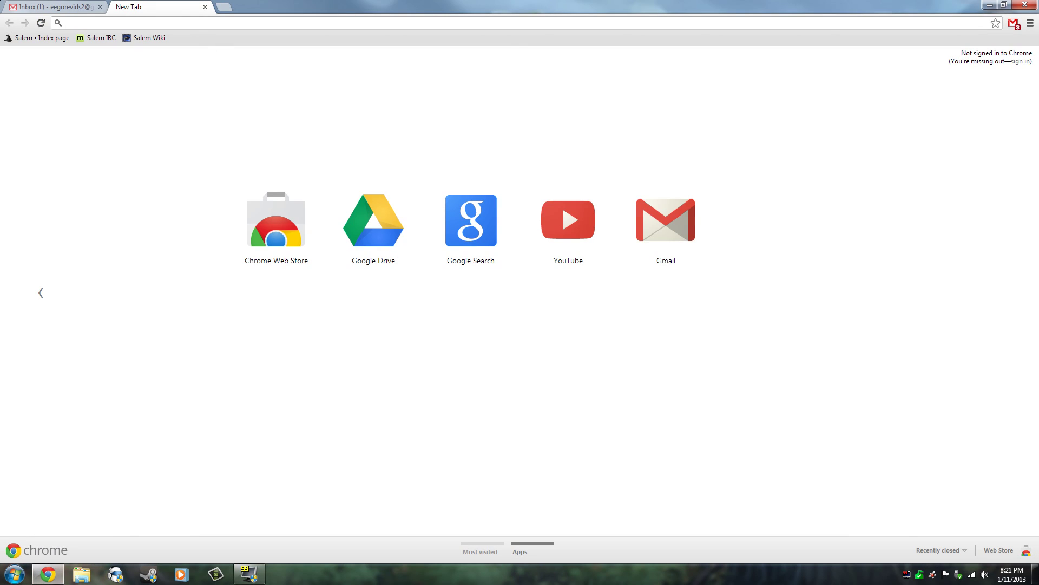
{"action": "type", "text": "beta."}
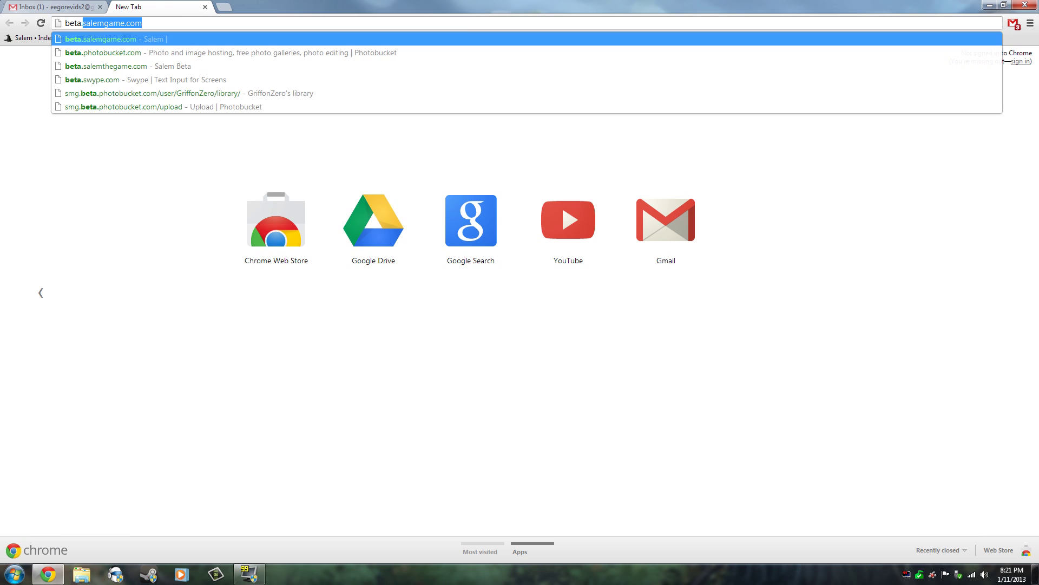
{"action": "type", "text": "salemtg"}
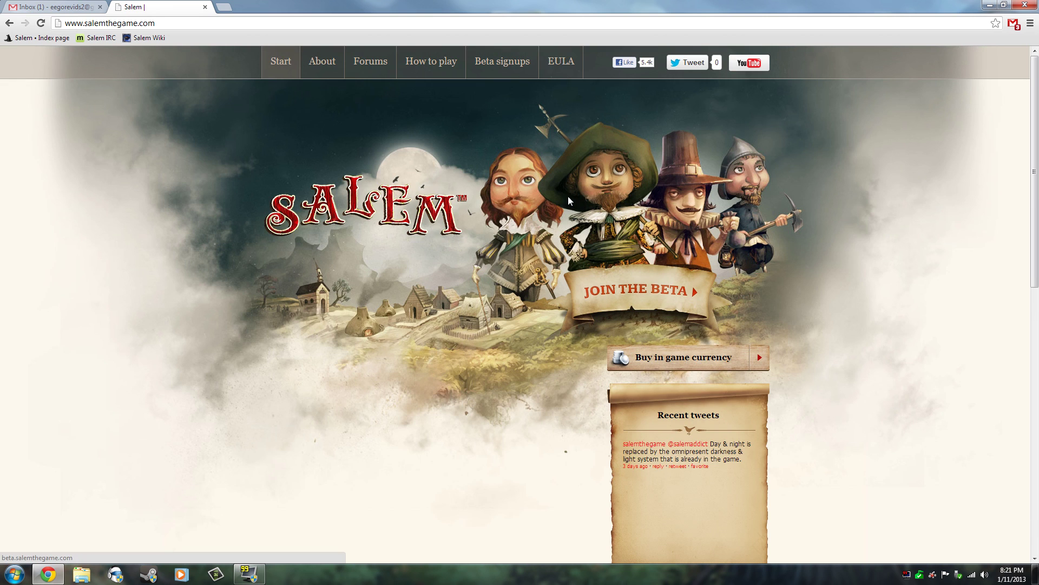
{"action": "scroll", "coordinate": [517, 226], "scroll_direction": "down", "scroll_amount": 10}
{"action": "scroll", "coordinate": [520, 232], "scroll_direction": "up", "scroll_amount": 12}
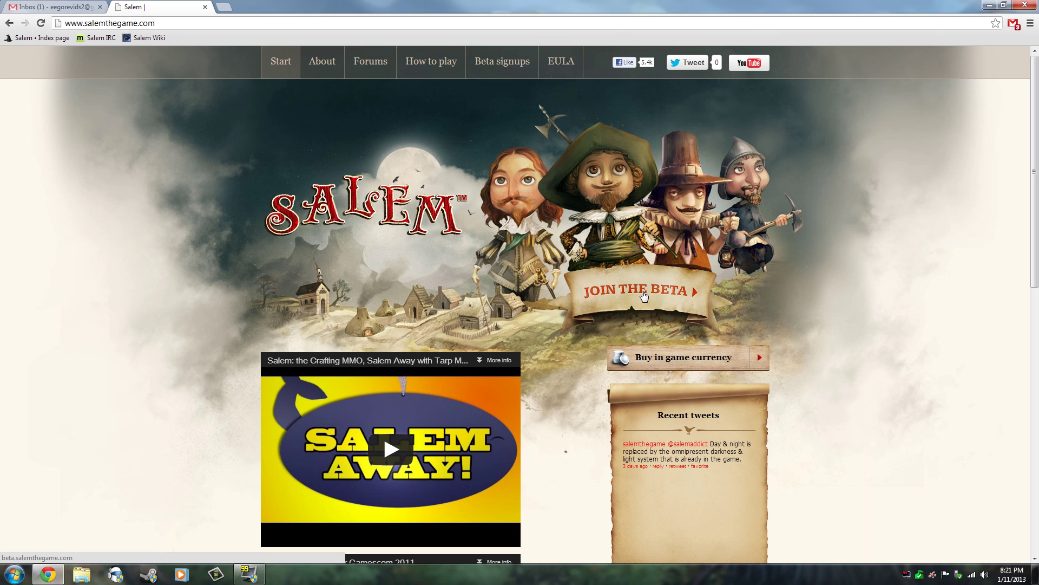
{"action": "left_click", "coordinate": [643, 295]}
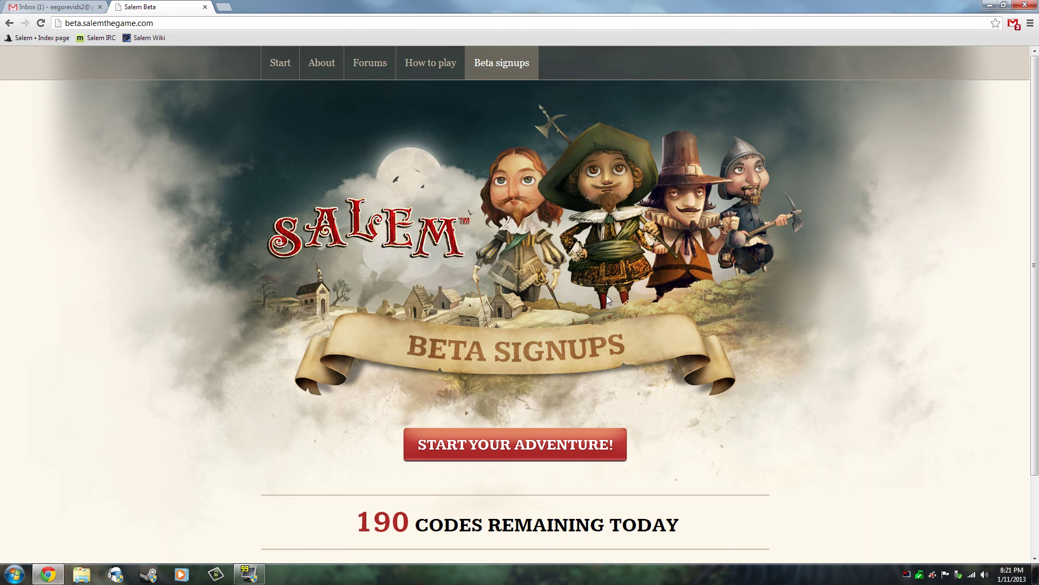
Step: Check the 190 beta codes remaining today and bring up the Build Your Colony signup form
{"action": "scroll", "coordinate": [607, 295], "scroll_direction": "down", "scroll_amount": 3}
{"action": "left_click_drag", "start_coordinate": [355, 430], "coordinate": [548, 431]}
{"action": "left_click", "coordinate": [548, 431]}
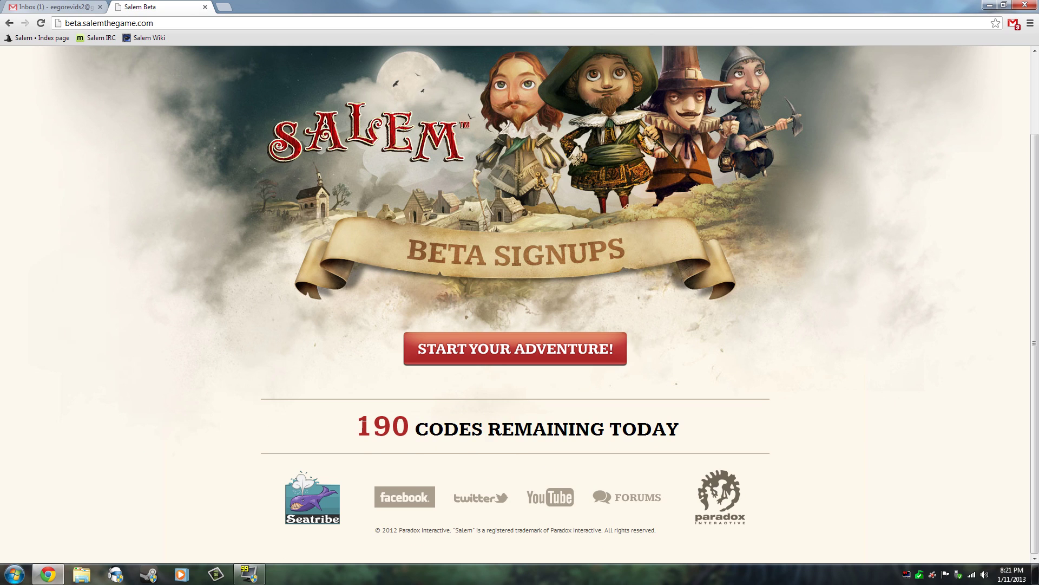
{"action": "left_click_drag", "start_coordinate": [681, 431], "coordinate": [392, 431]}
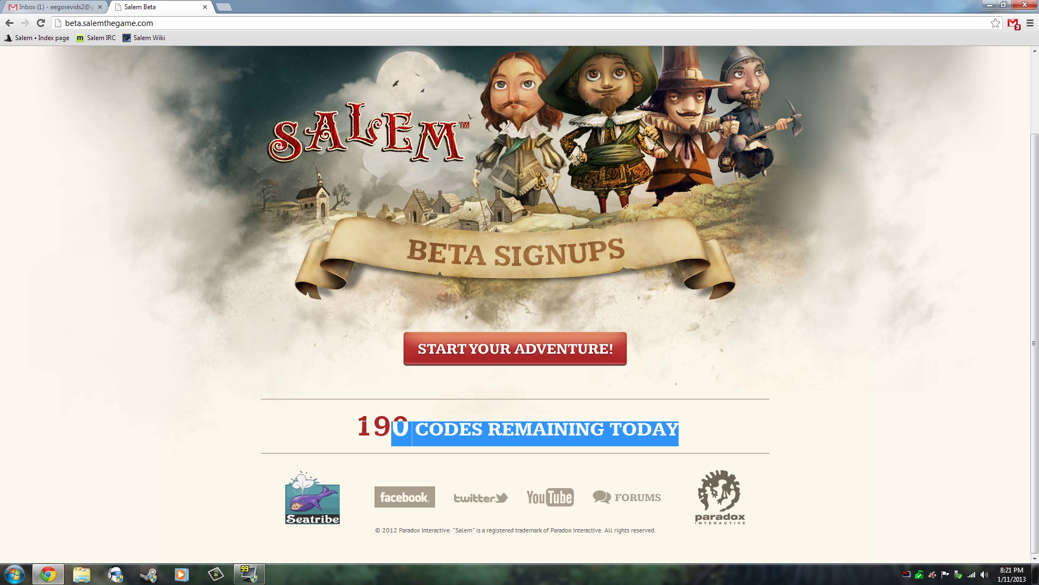
{"action": "left_click", "coordinate": [412, 433]}
{"action": "left_click_drag", "start_coordinate": [410, 433], "coordinate": [392, 433]}
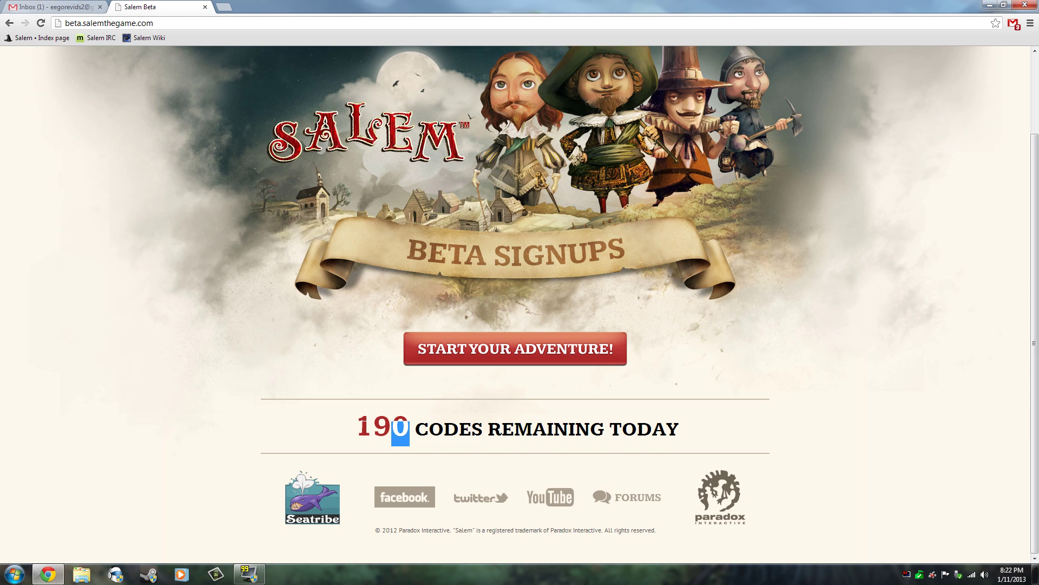
{"action": "left_click", "coordinate": [392, 433]}
{"action": "left_click", "coordinate": [483, 355]}
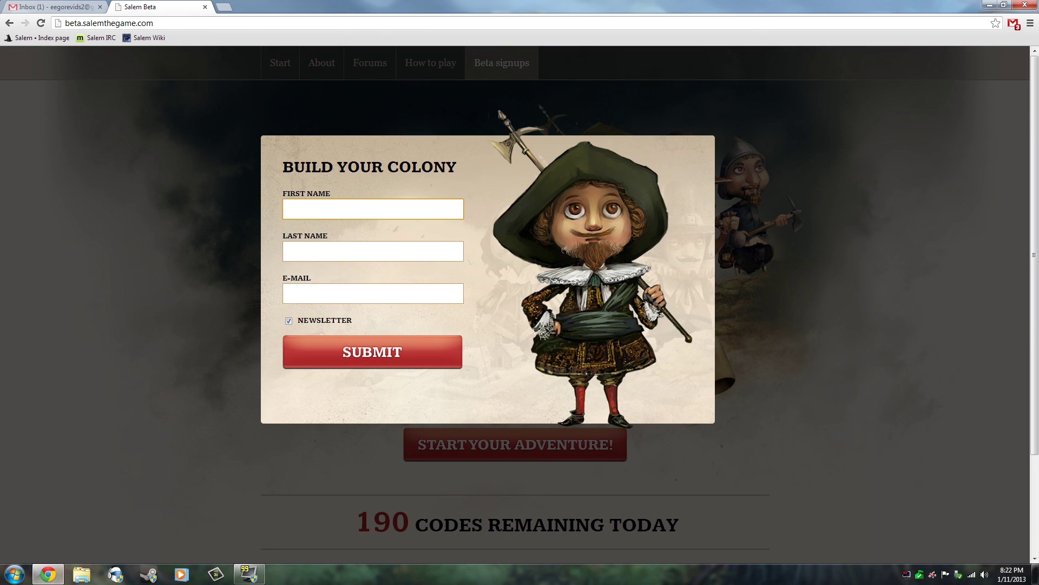
Step: Enter the first name, last name and Gmail address in the signup form
{"action": "key", "text": "Tab"}
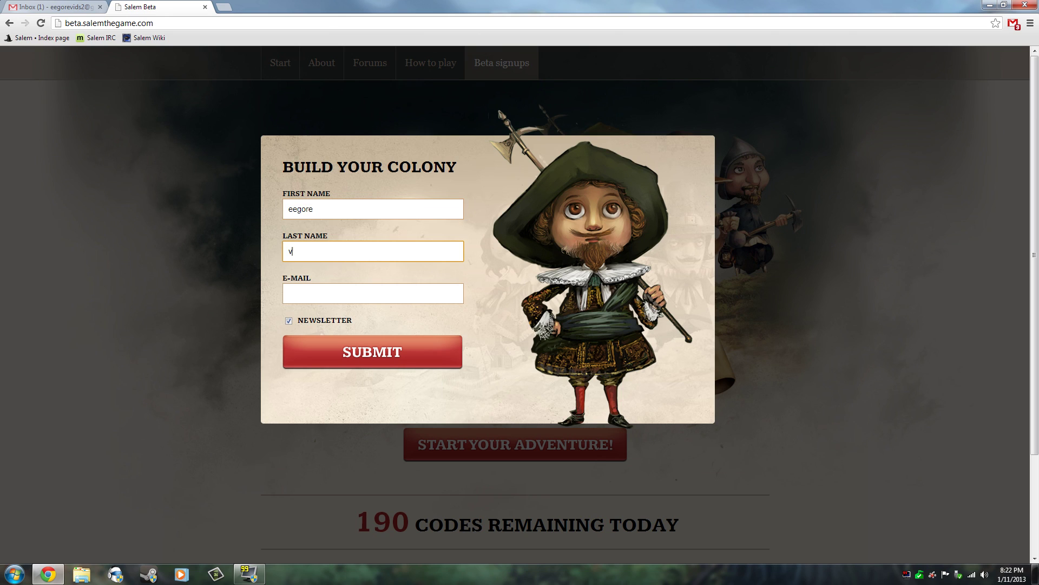
{"action": "key", "text": "Tab"}
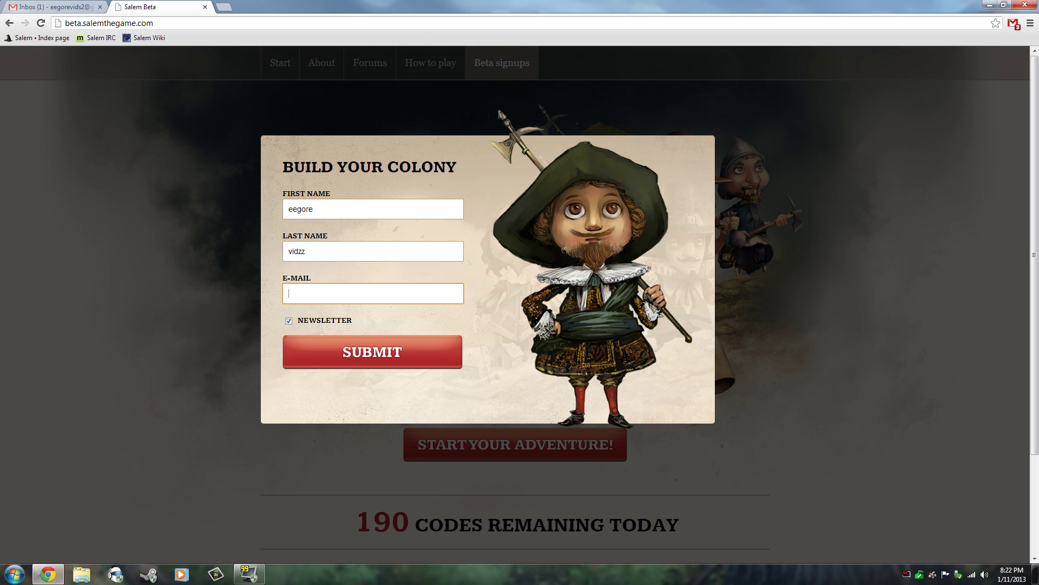
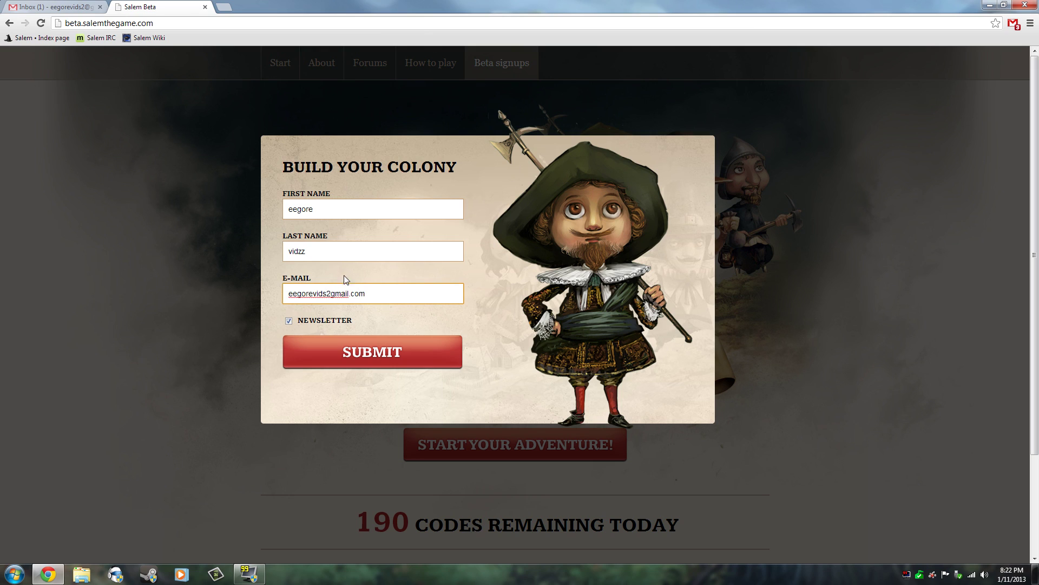
Step: Untick the newsletter, add the missing @ to the e-mail, submit, and close the thank-you message
{"action": "left_click_drag", "start_coordinate": [366, 294], "coordinate": [327, 294]}
{"action": "left_click", "coordinate": [322, 294]}
{"action": "left_click", "coordinate": [290, 322]}
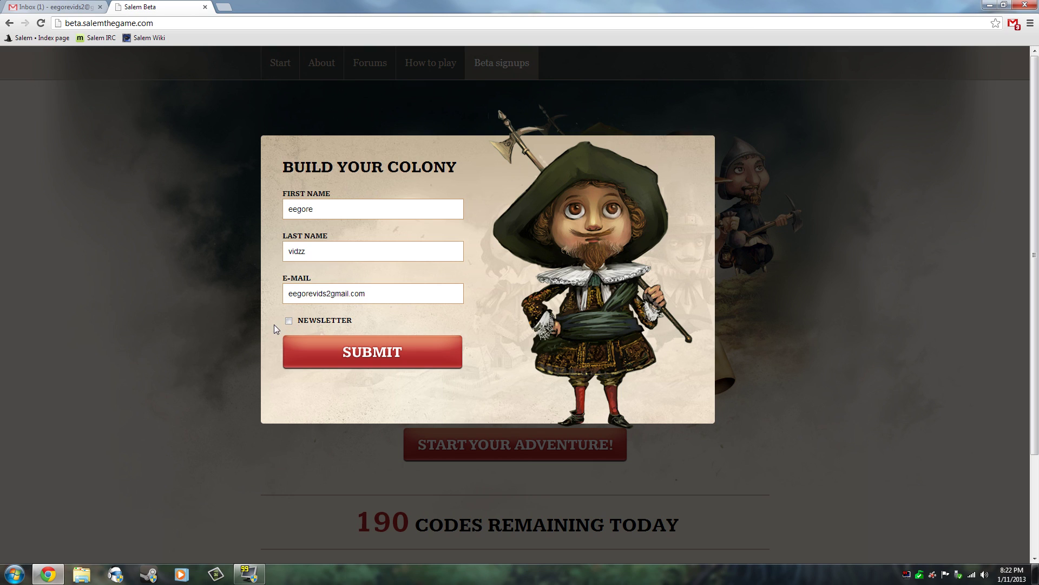
{"action": "left_click", "coordinate": [377, 366]}
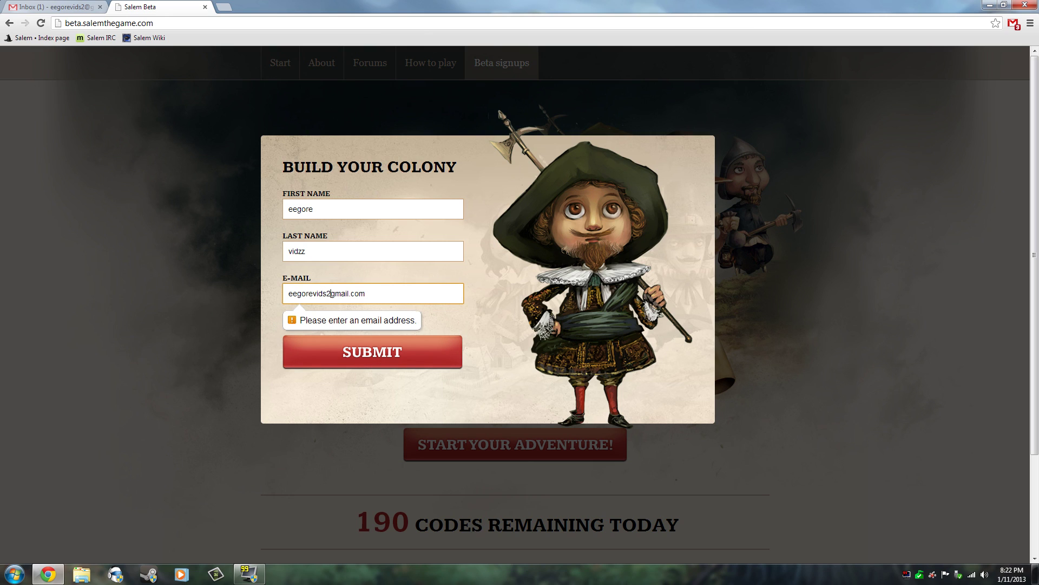
{"action": "left_click", "coordinate": [331, 293]}
{"action": "type", "text": "@"}
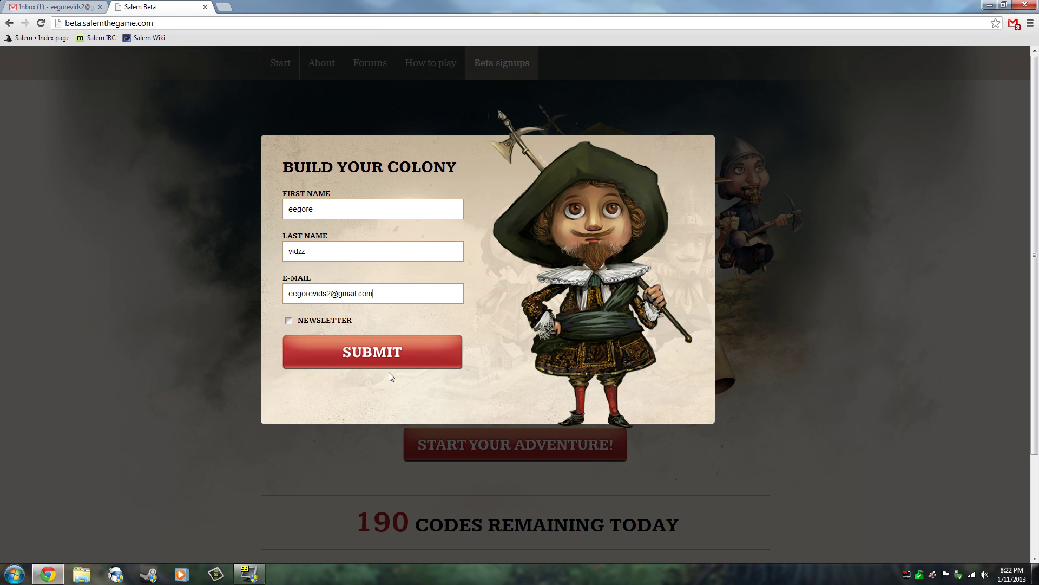
{"action": "left_click", "coordinate": [390, 357]}
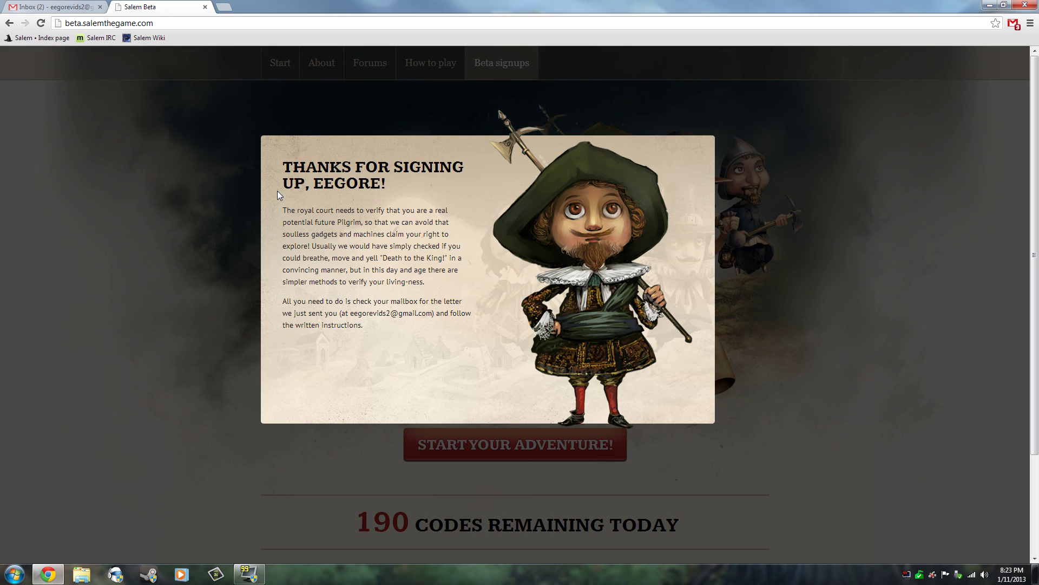
{"action": "left_click", "coordinate": [255, 171]}
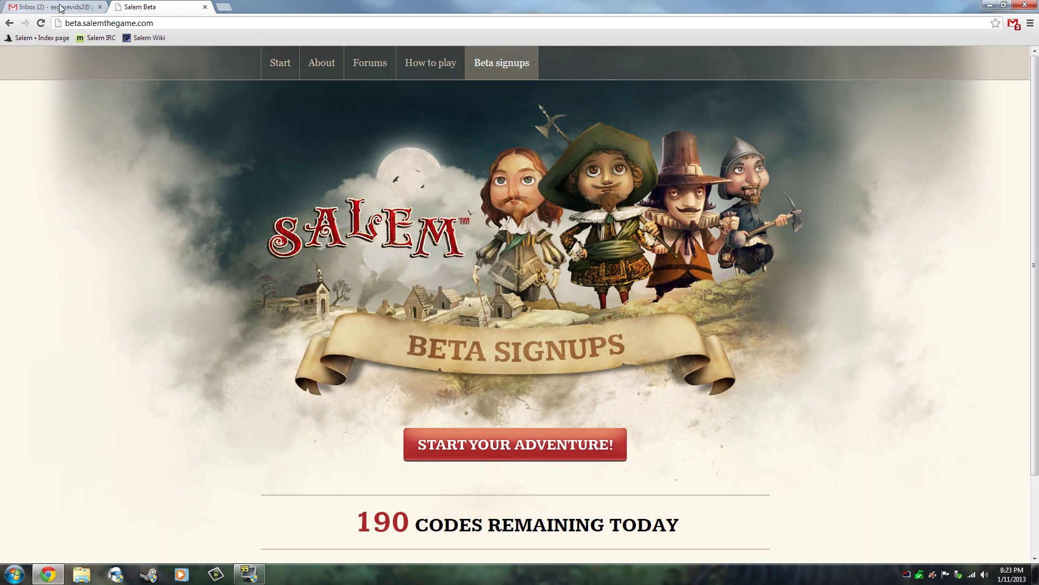
Step: In the Gmail inbox, close the welcome popups, then open the Salem beta confirmation email and show its images
{"action": "left_click", "coordinate": [61, 8]}
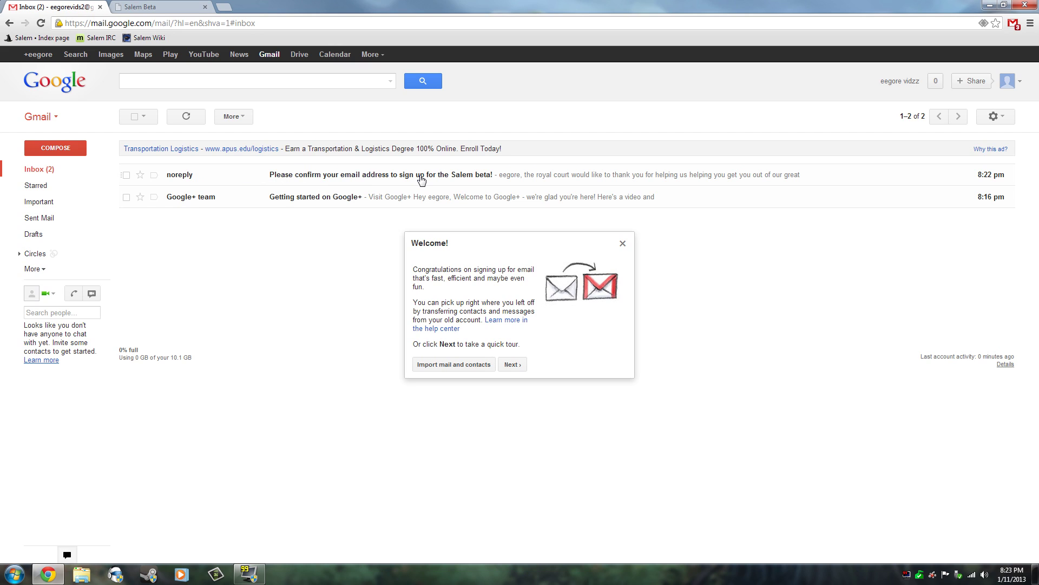
{"action": "left_click", "coordinate": [624, 246]}
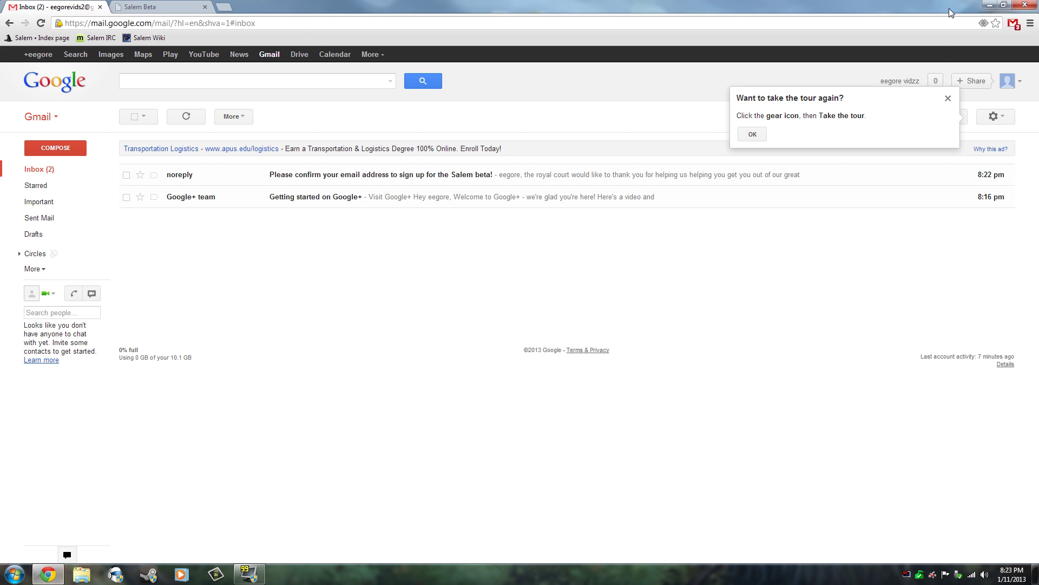
{"action": "left_click", "coordinate": [948, 98]}
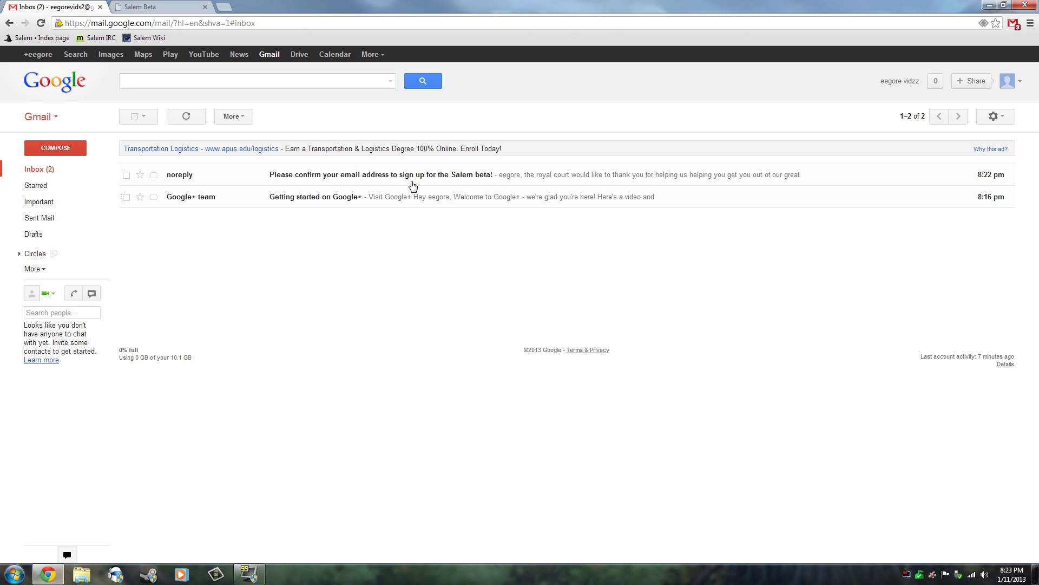
{"action": "left_click", "coordinate": [390, 176]}
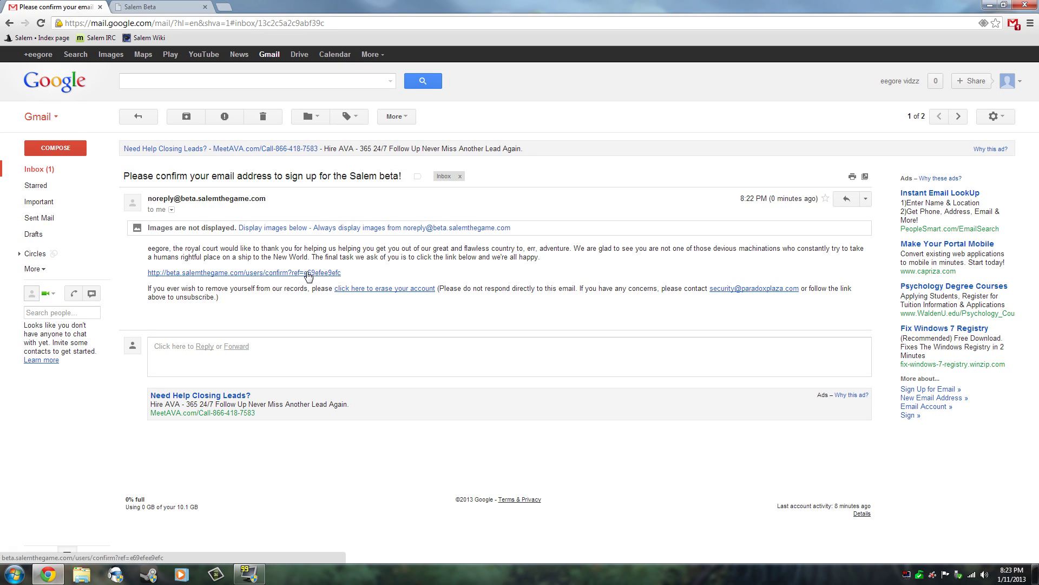
{"action": "left_click", "coordinate": [289, 229]}
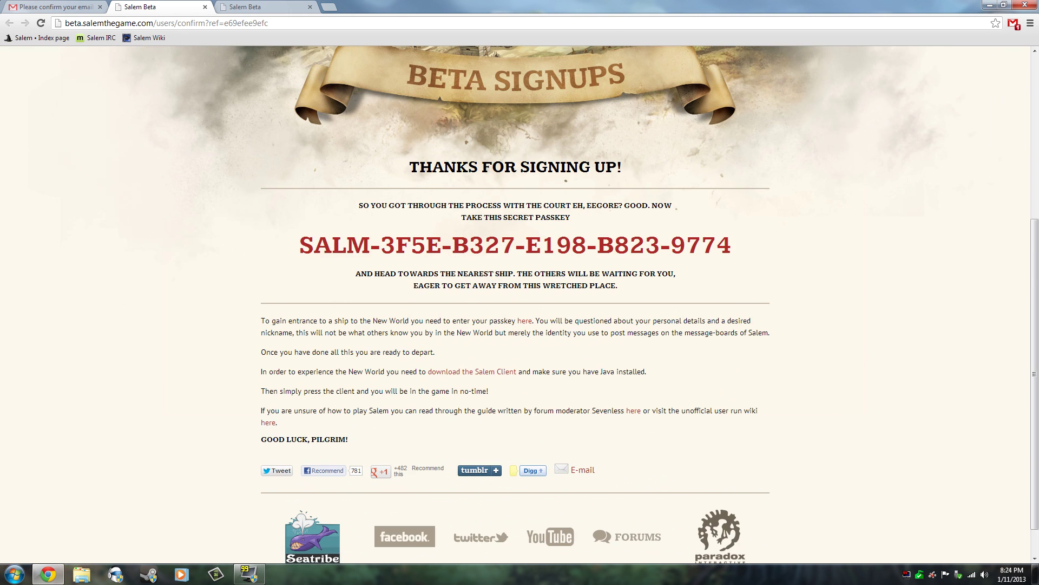
Step: Select the secret beta passkey and copy it
{"action": "scroll", "coordinate": [411, 282], "scroll_direction": "up", "scroll_amount": 2}
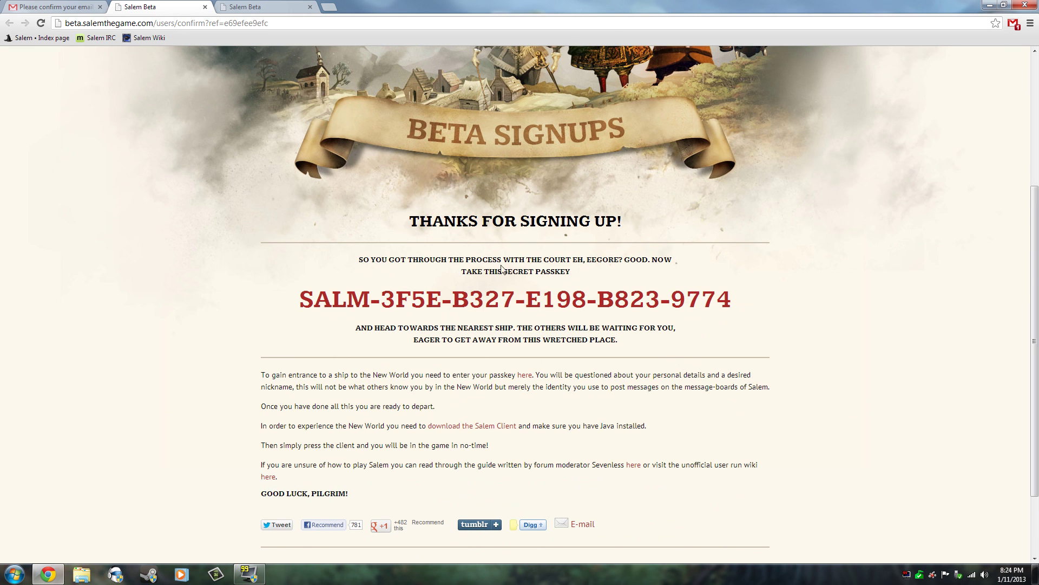
{"action": "left_click_drag", "start_coordinate": [490, 259], "coordinate": [570, 271]}
{"action": "left_click", "coordinate": [570, 271]}
{"action": "left_click_drag", "start_coordinate": [299, 301], "coordinate": [731, 301]}
{"action": "right_click", "coordinate": [695, 299]}
{"action": "left_click", "coordinate": [709, 307]}
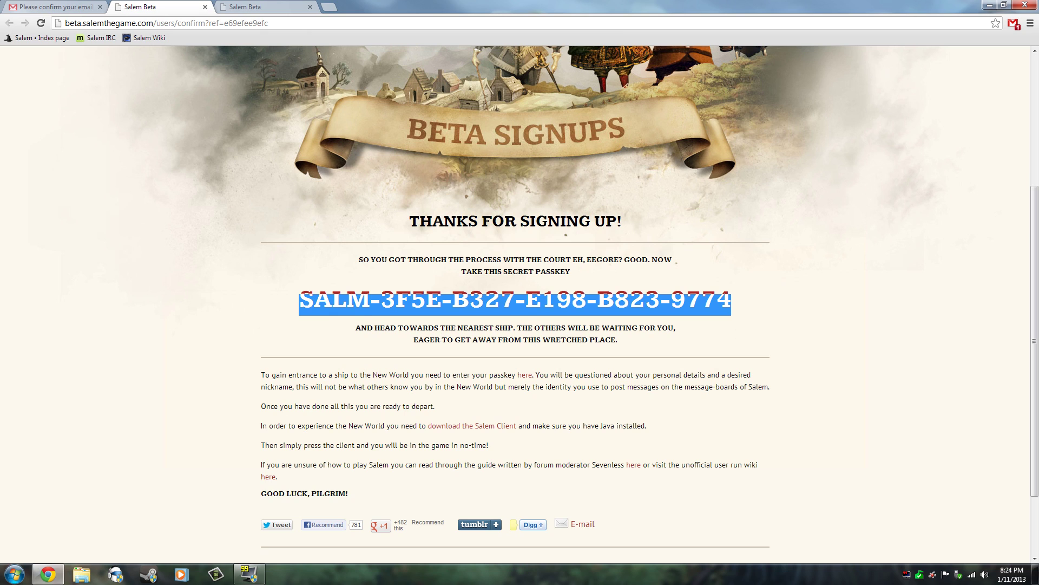
Step: Follow the 'here' link in the instructions to the Register beta account page
{"action": "scroll", "coordinate": [249, 300], "scroll_direction": "down", "scroll_amount": 1}
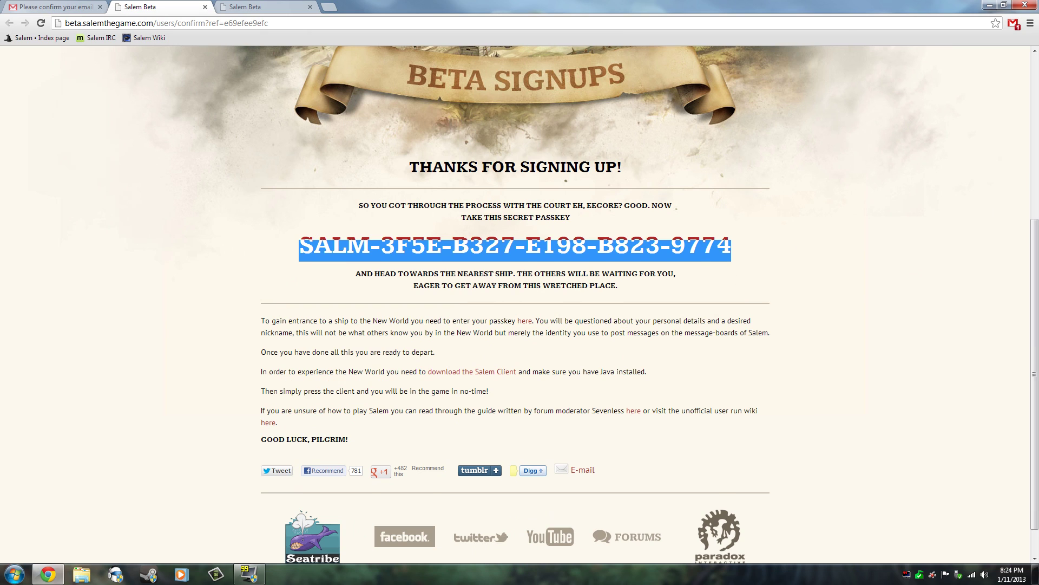
{"action": "left_click_drag", "start_coordinate": [261, 320], "coordinate": [532, 320]}
{"action": "left_click", "coordinate": [532, 320]}
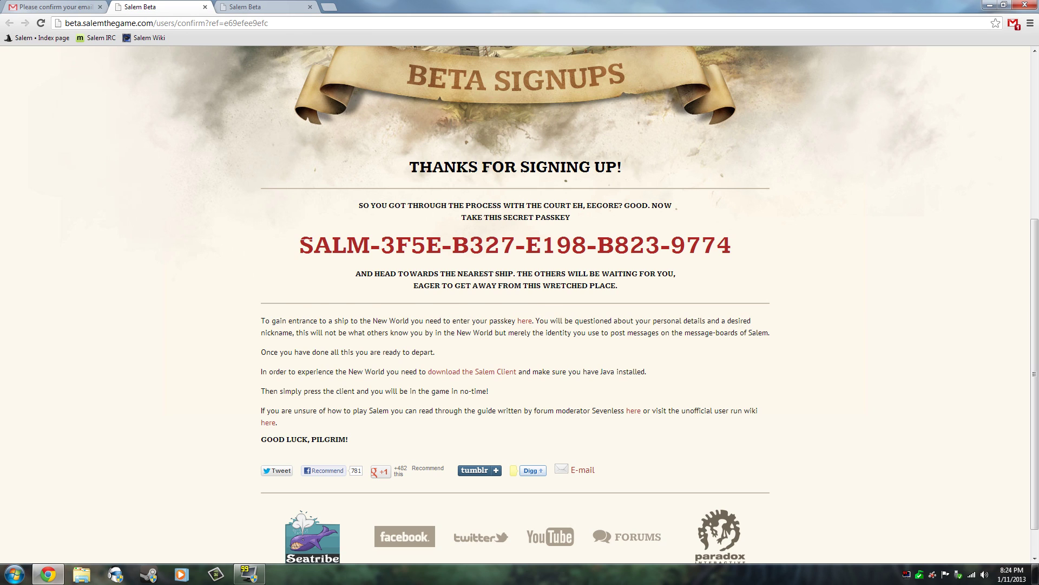
{"action": "left_click_drag", "start_coordinate": [261, 321], "coordinate": [367, 321]}
{"action": "left_click", "coordinate": [367, 320]}
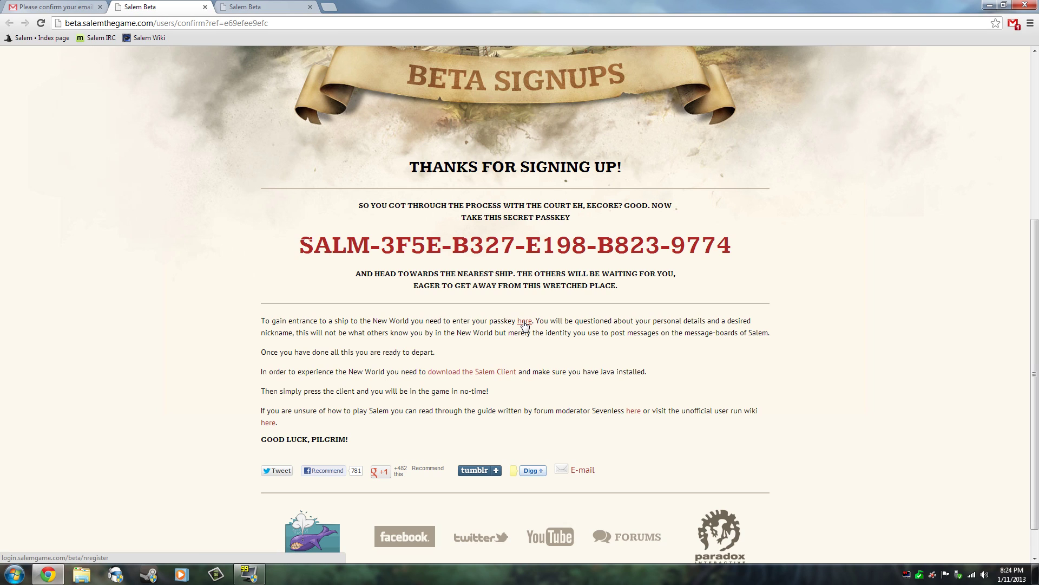
{"action": "left_click", "coordinate": [524, 323]}
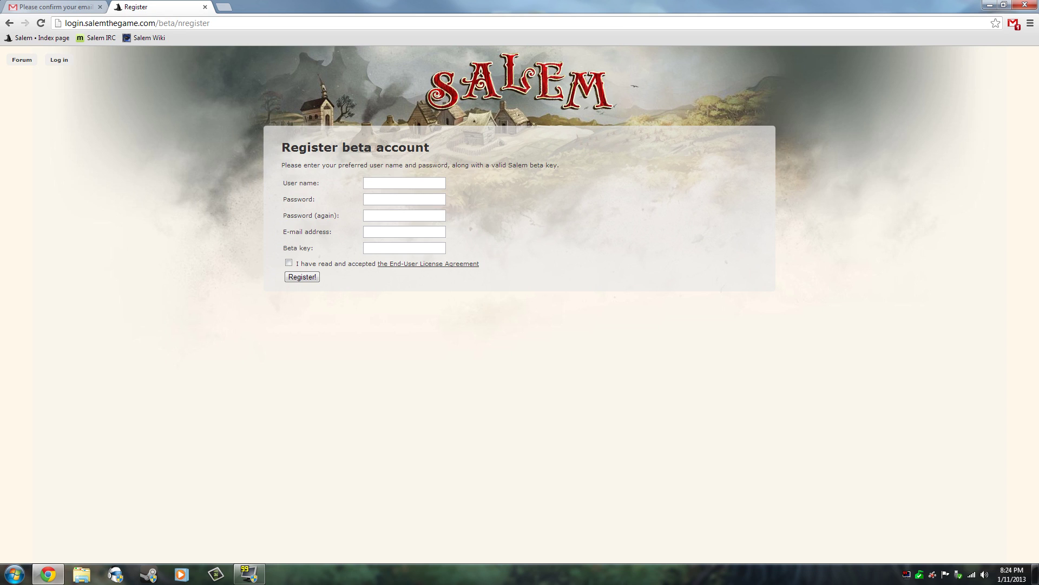
Step: Fill in the account user name and password on the registration form
{"action": "left_click", "coordinate": [411, 183]}
{"action": "type", "text": "egoreyoutube"}
{"action": "key", "text": "Tab"}
{"action": "type", "text": "*********"}
{"action": "key", "text": "Tab"}
{"action": "type", "text": "*********"}
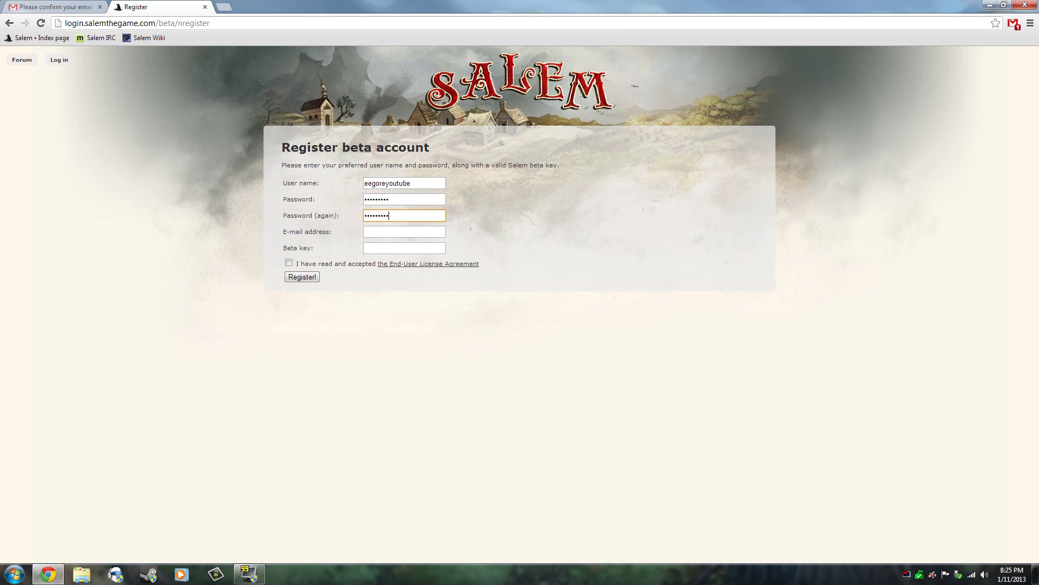
{"action": "key", "text": "Tab"}
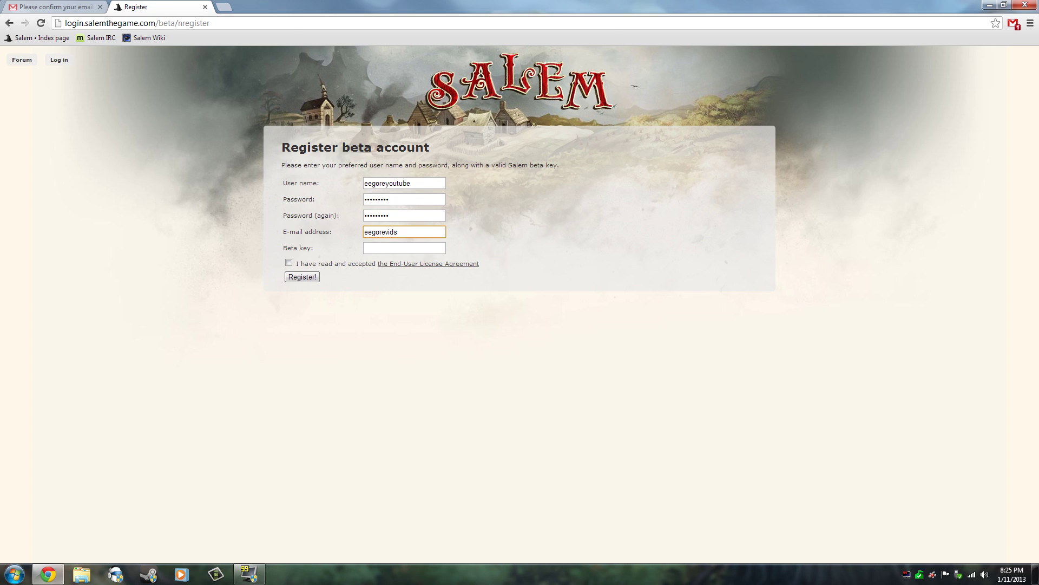
Step: Enter the Gmail address, paste the beta key, accept the EULA and register
{"action": "type", "text": "!@"}
{"action": "key", "text": "BackSpace"}
{"action": "key", "text": "BackSpace"}
{"action": "type", "text": "z"}
{"action": "key", "text": "BackSpace"}
{"action": "left_click", "coordinate": [80, 6]}
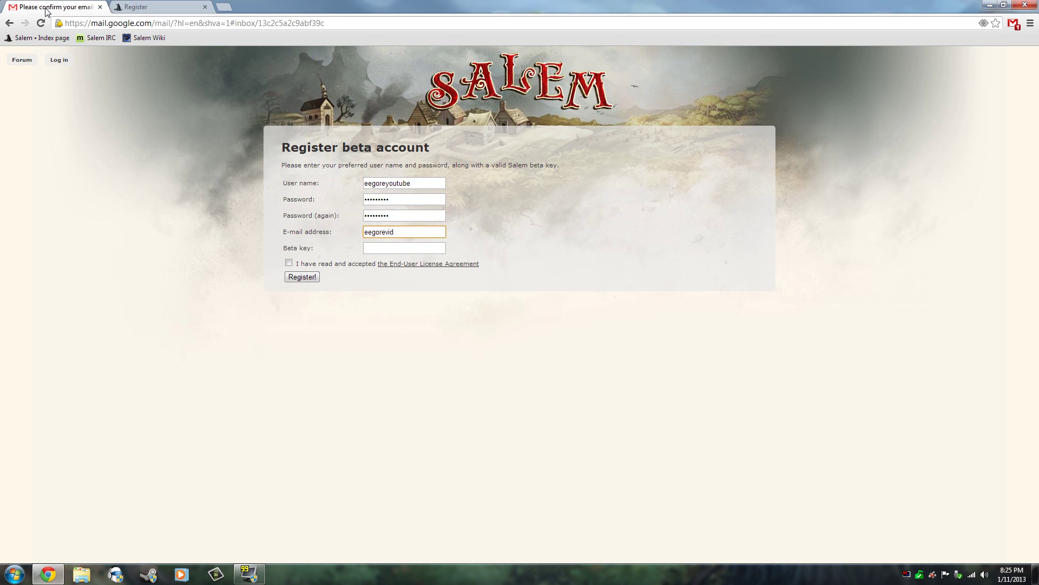
{"action": "left_click", "coordinate": [136, 9]}
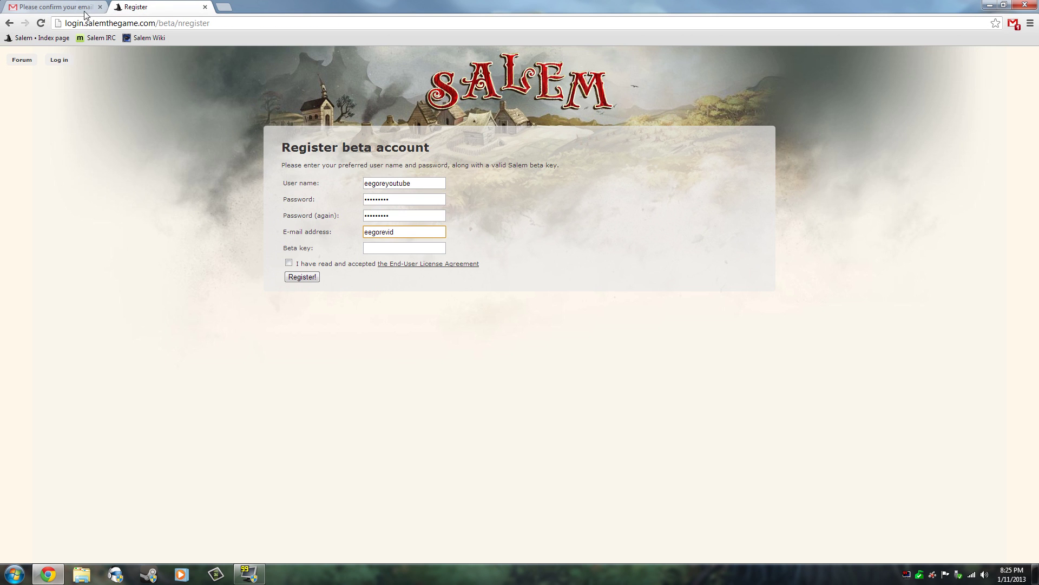
{"action": "key", "text": "ctrl+Tab"}
{"action": "left_click", "coordinate": [155, 8]}
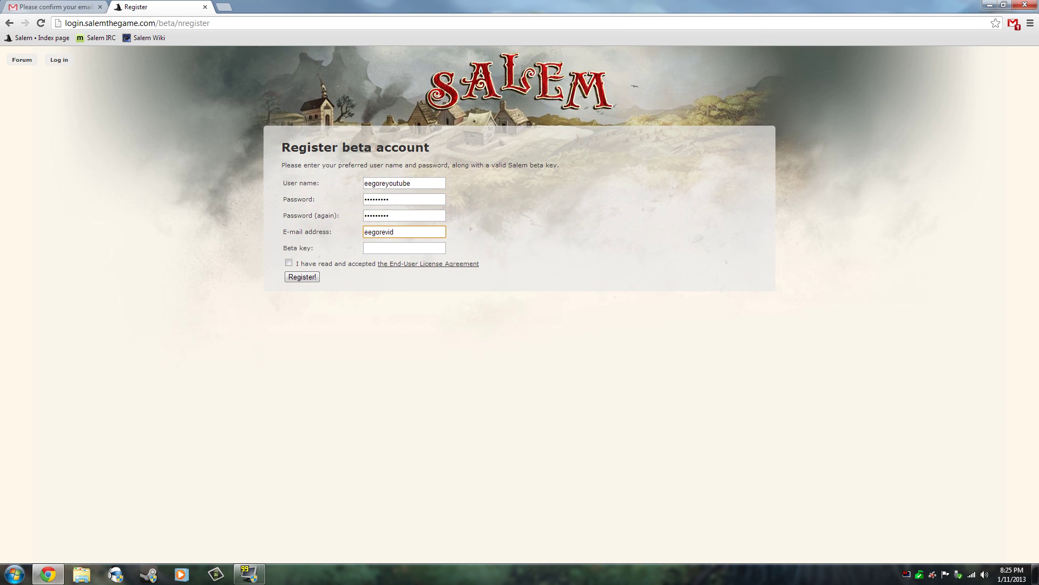
{"action": "key", "text": "Tab"}
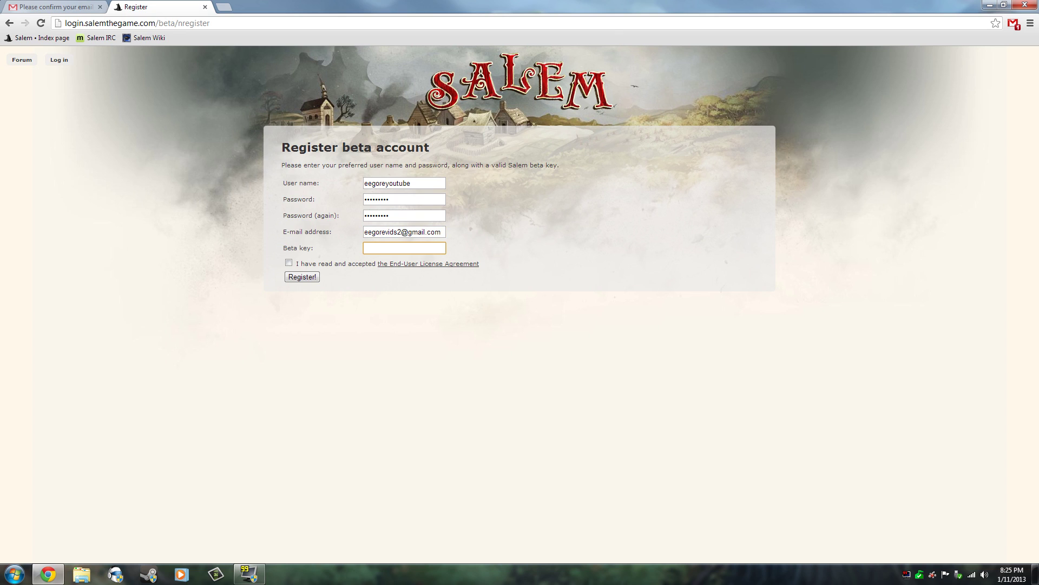
{"action": "key", "text": "ctrl+v"}
{"action": "left_click", "coordinate": [289, 263]}
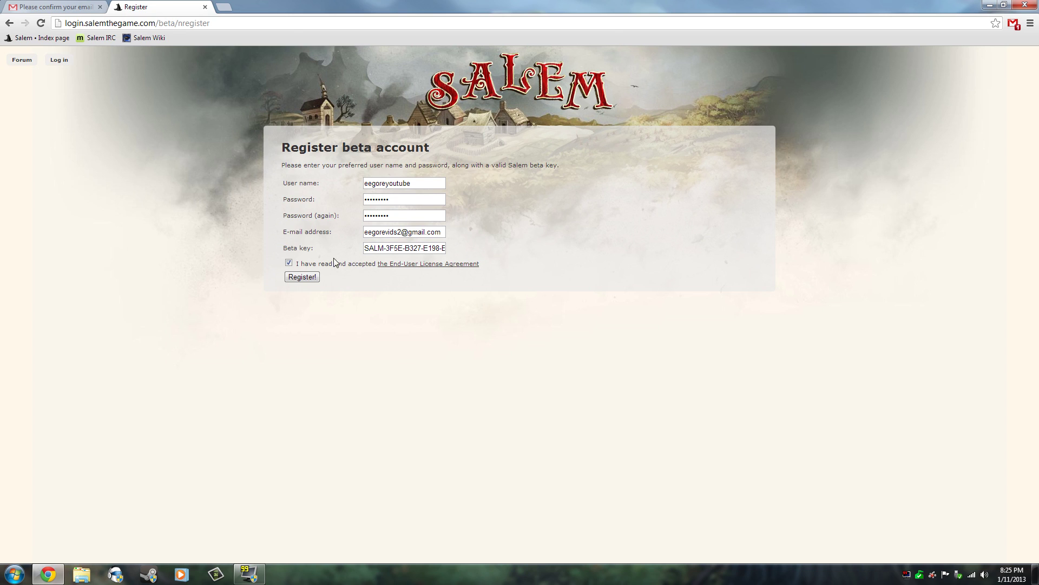
{"action": "left_click", "coordinate": [309, 278]}
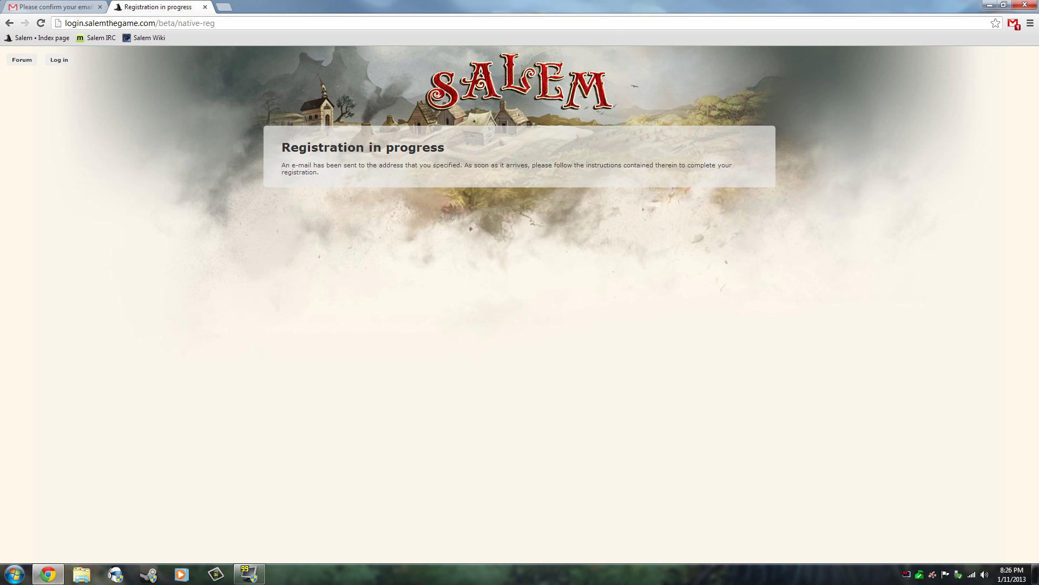
Step: Read the registration notice, then read the Welcome to the Salem Beta! email in Gmail
{"action": "left_click_drag", "start_coordinate": [338, 171], "coordinate": [379, 165]}
{"action": "left_click", "coordinate": [382, 165]}
{"action": "left_click", "coordinate": [17, 7]}
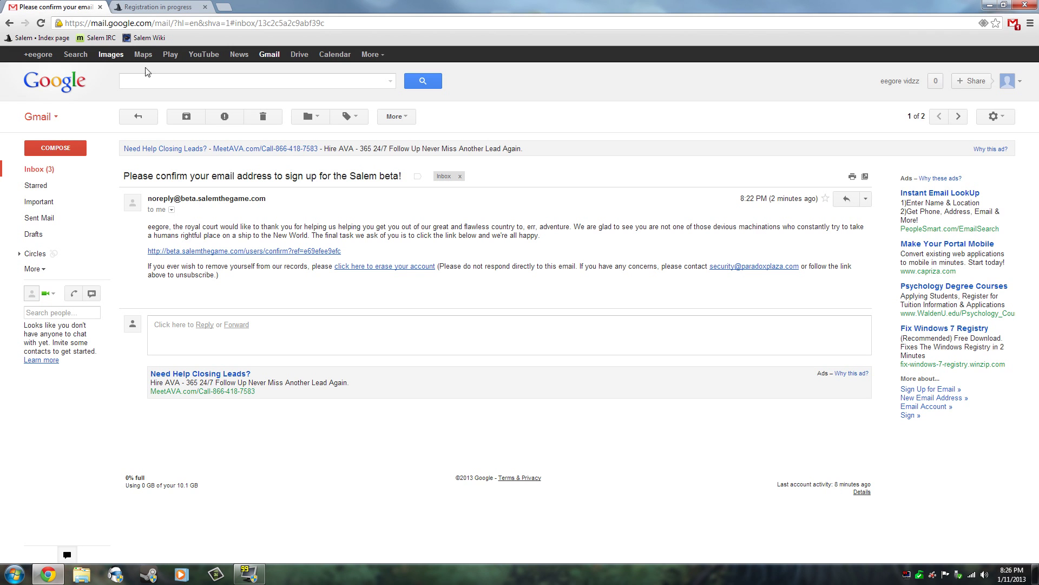
{"action": "left_click", "coordinate": [58, 171]}
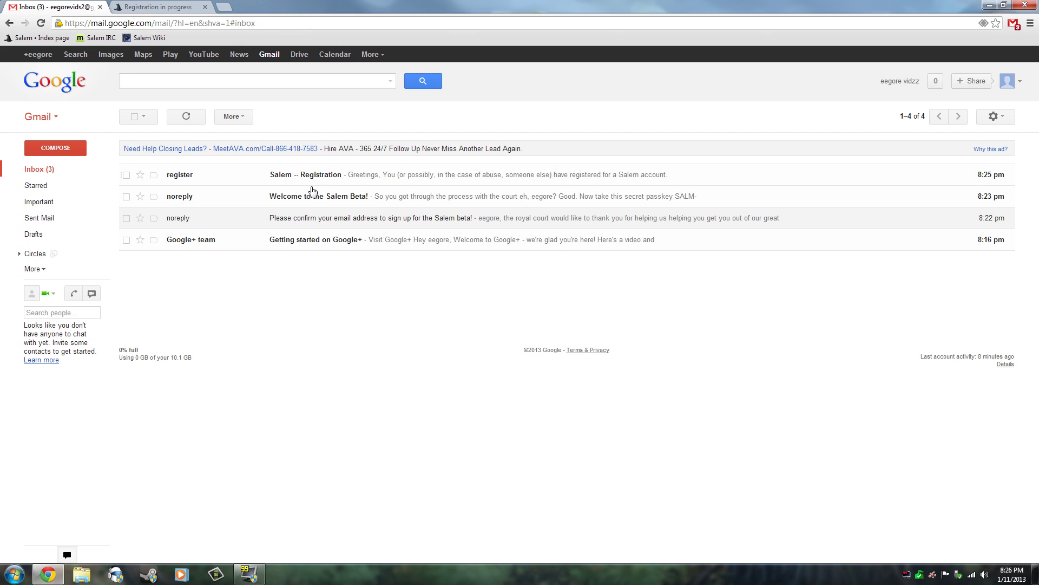
{"action": "left_click", "coordinate": [308, 198]}
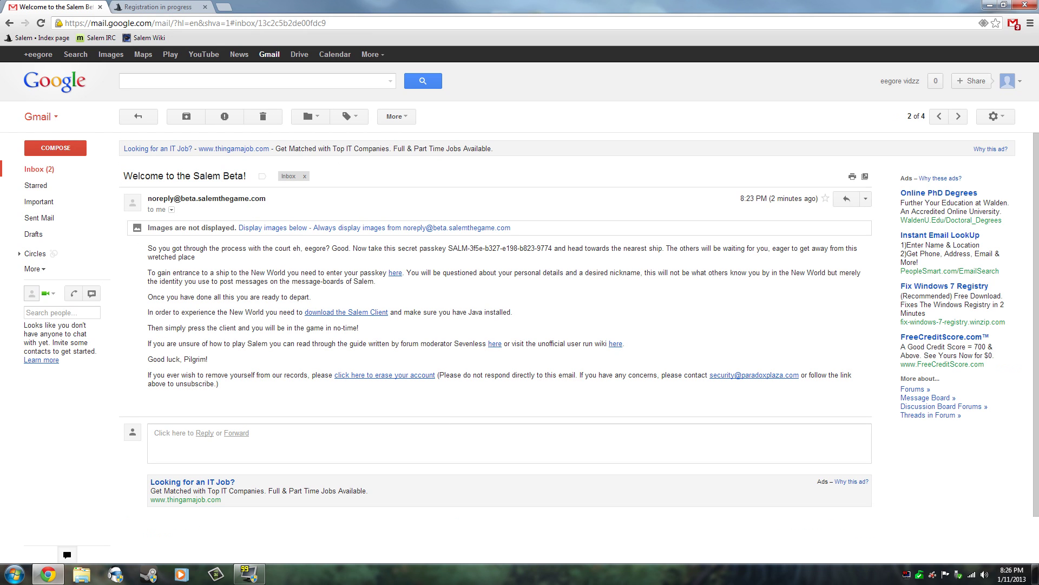
{"action": "left_click_drag", "start_coordinate": [177, 273], "coordinate": [193, 274]}
{"action": "left_click", "coordinate": [192, 274]}
{"action": "left_click_drag", "start_coordinate": [265, 273], "coordinate": [309, 273]}
{"action": "left_click", "coordinate": [309, 273]}
Step: Open and read the Salem -- Registration email from the inbox
{"action": "left_click", "coordinate": [36, 172]}
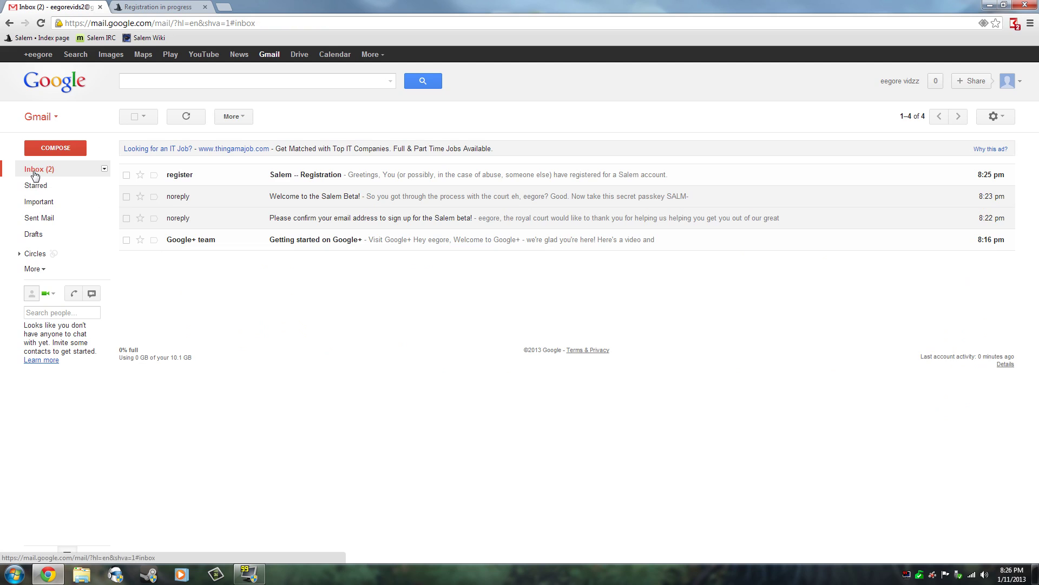
{"action": "left_click", "coordinate": [292, 176]}
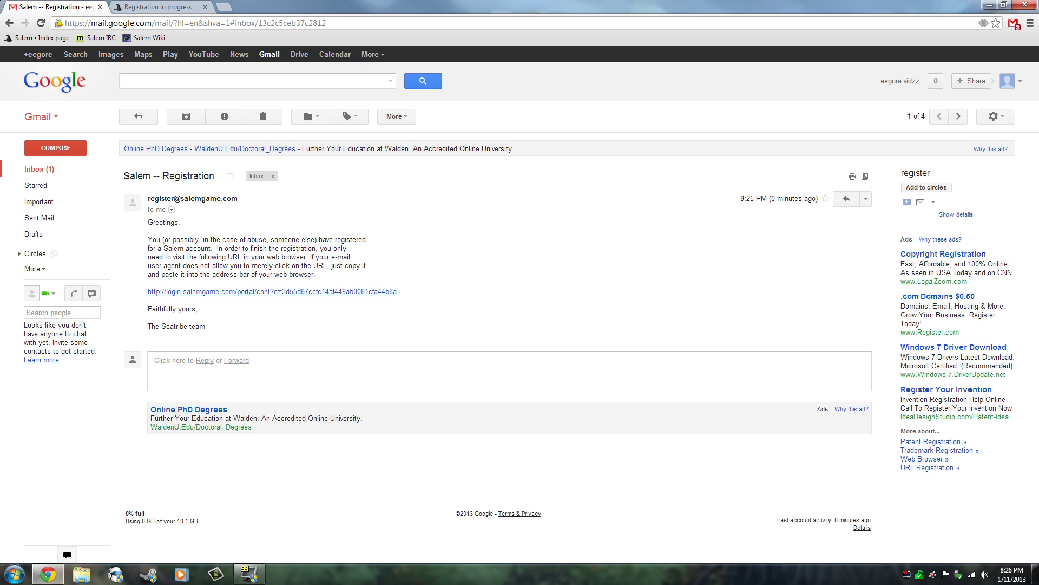
{"action": "double_click", "coordinate": [233, 248]}
{"action": "left_click", "coordinate": [233, 248]}
{"action": "double_click", "coordinate": [157, 265]}
{"action": "left_click", "coordinate": [157, 265]}
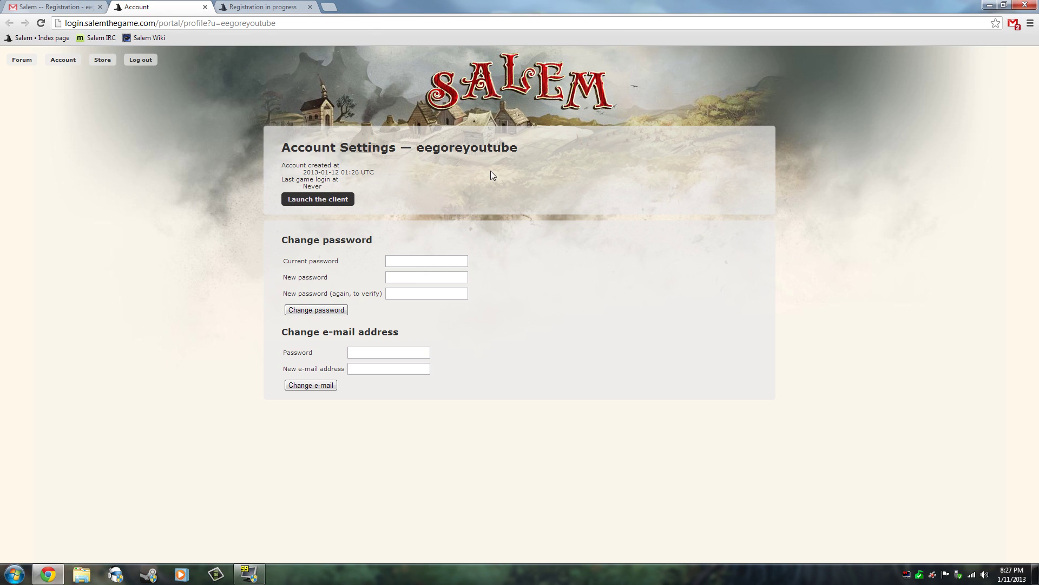
Step: Highlight the Account Settings heading on the new account's page
{"action": "left_click_drag", "start_coordinate": [523, 150], "coordinate": [472, 148]}
{"action": "left_click", "coordinate": [471, 147]}
{"action": "left_click_drag", "start_coordinate": [518, 147], "coordinate": [424, 155]}
Step: Visit java.com in a new tab, then close that tab
{"action": "left_click", "coordinate": [424, 154]}
{"action": "left_click", "coordinate": [328, 7]}
{"action": "type", "text": "java"}
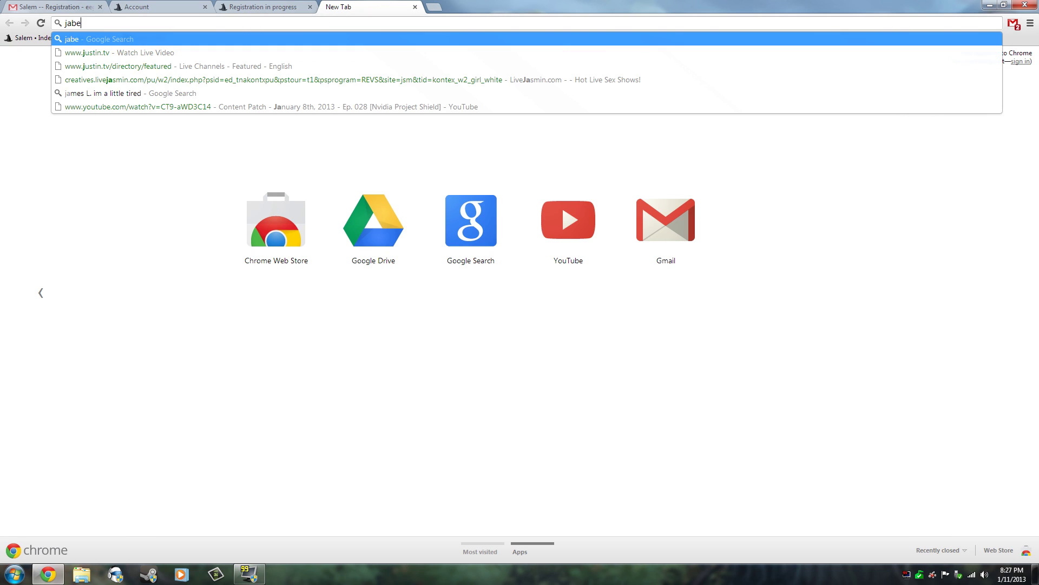
{"action": "key", "text": "BackSpace"}
{"action": "key", "text": "BackSpace"}
{"action": "type", "text": "va.c"}
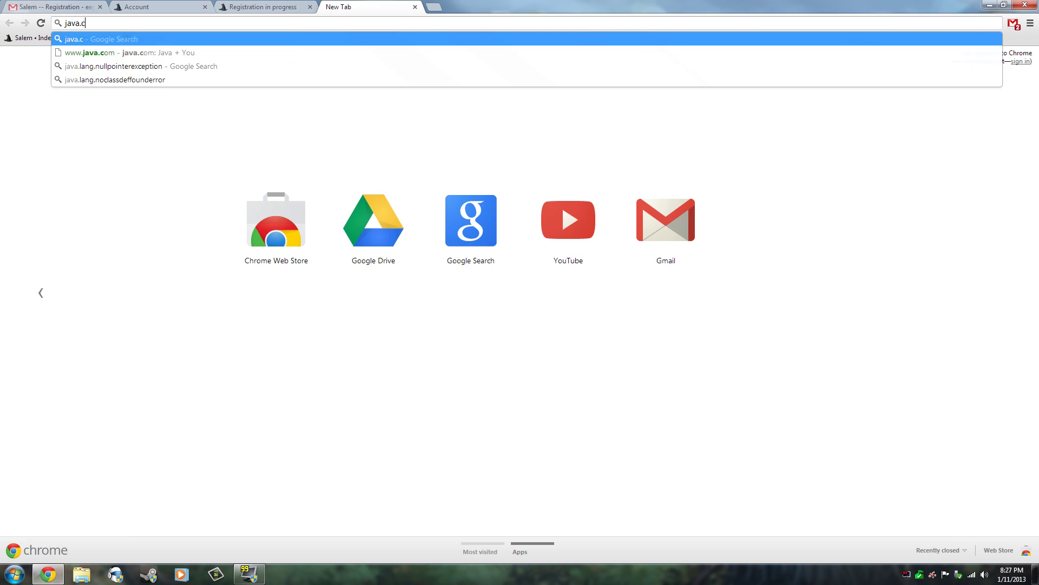
{"action": "key", "text": "Return"}
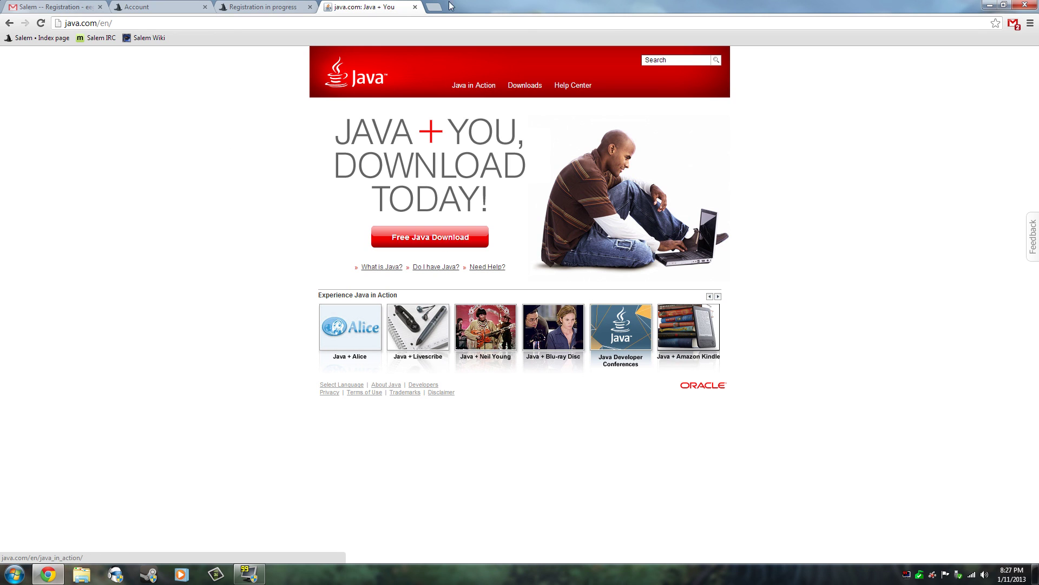
{"action": "left_click", "coordinate": [415, 6]}
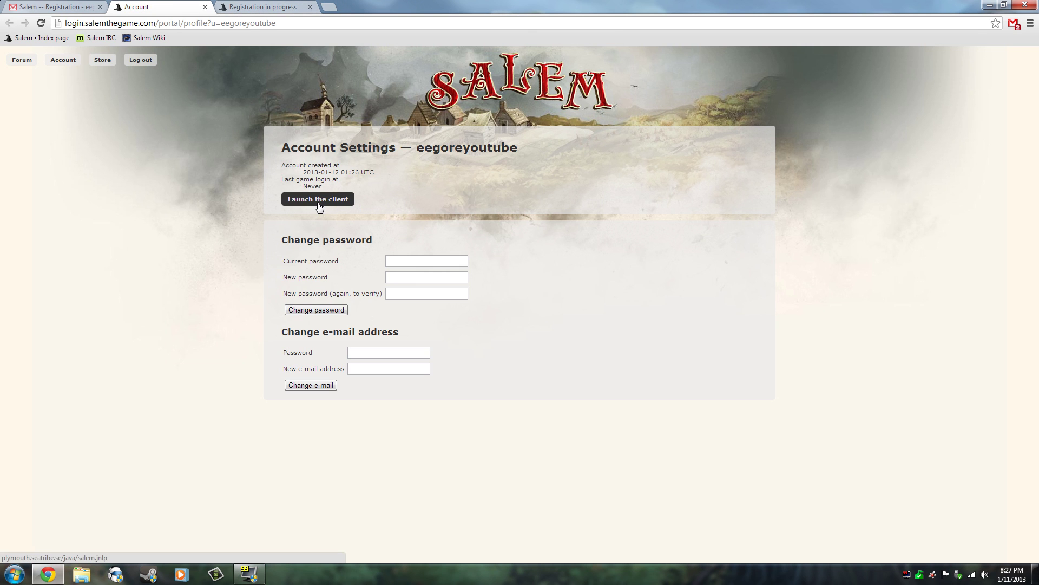
Step: Launch the client from the account page, keep salem.jnlp and open it
{"action": "left_click", "coordinate": [319, 201]}
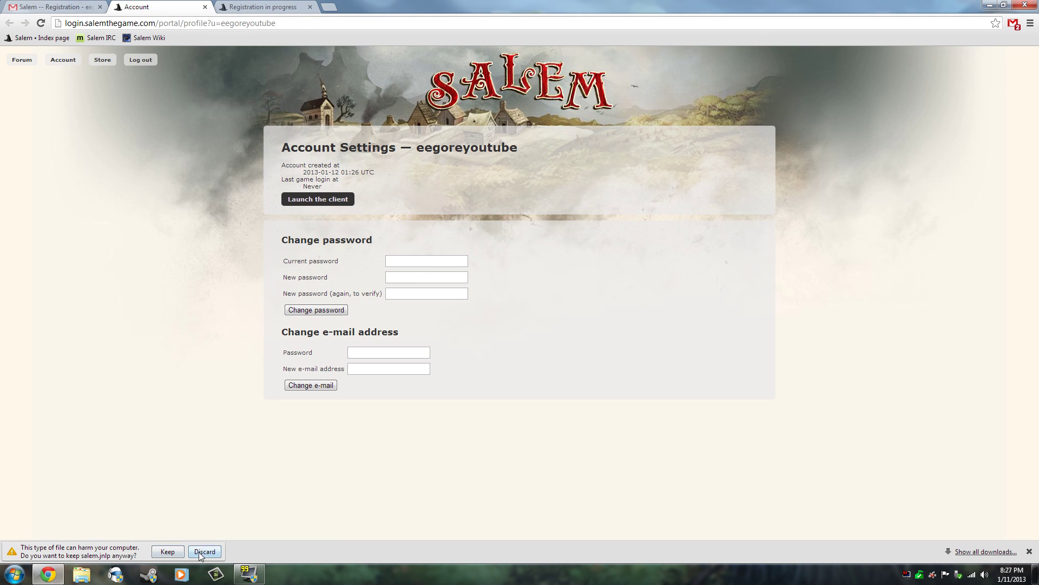
{"action": "left_click", "coordinate": [168, 551]}
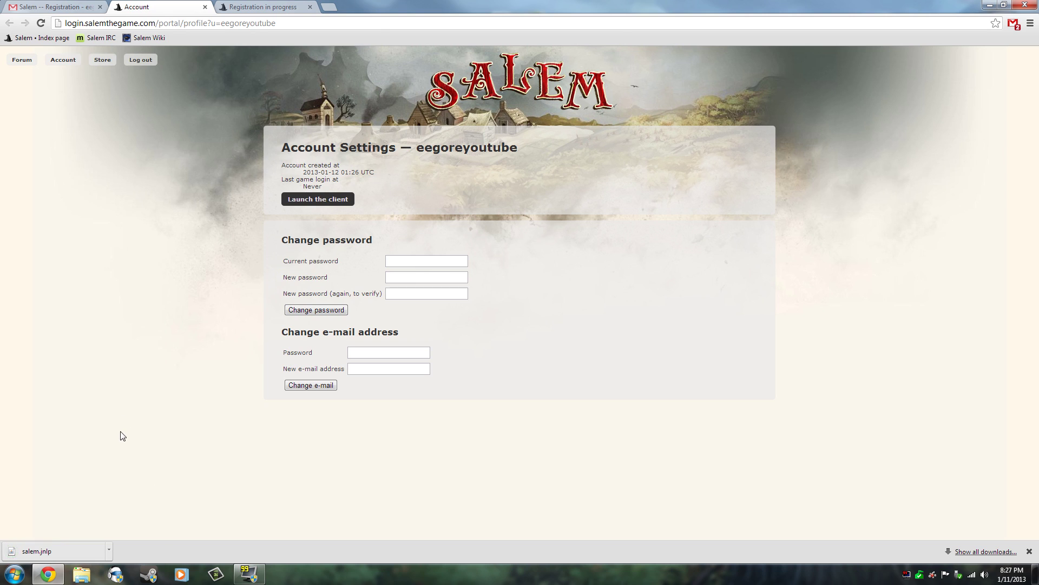
{"action": "left_click", "coordinate": [44, 554]}
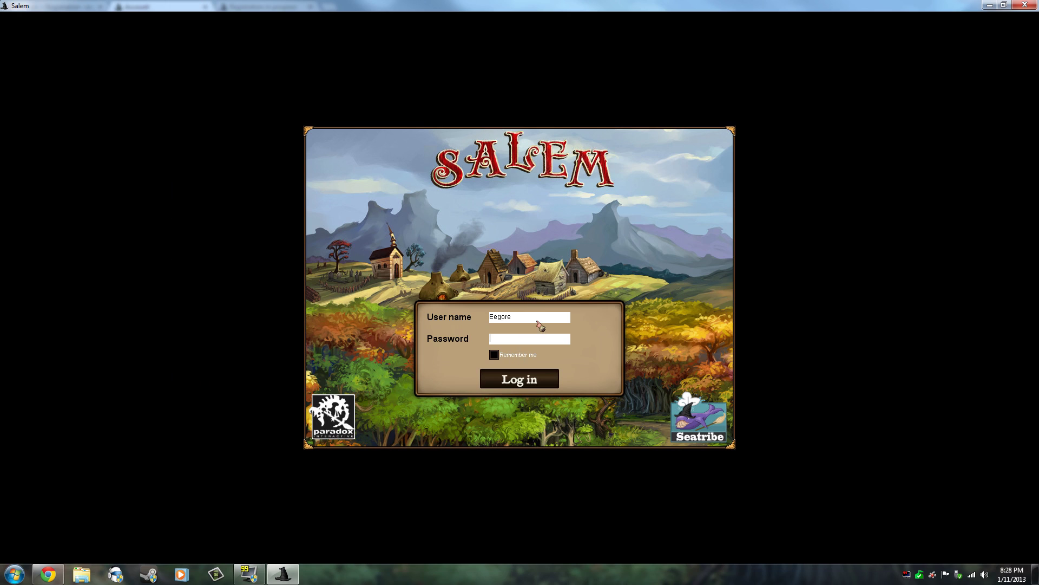
Step: Retype the account user name, log in, and play the first listed character
{"action": "left_click", "coordinate": [528, 319]}
{"action": "left_click", "coordinate": [524, 320]}
{"action": "key", "text": "BackSpace"}
{"action": "key", "text": "BackSpace"}
{"action": "key", "text": "BackSpace"}
{"action": "key", "text": "BackSpace"}
{"action": "key", "text": "BackSpace"}
{"action": "key", "text": "BackSpace"}
{"action": "type", "text": "Eegore"}
{"action": "key", "text": "Return"}
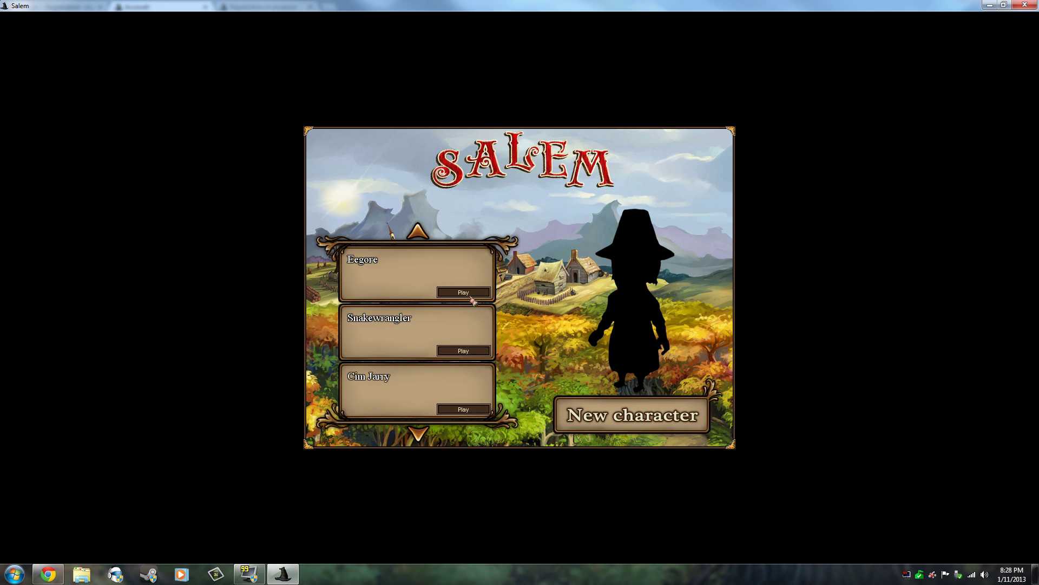
{"action": "left_click", "coordinate": [464, 292]}
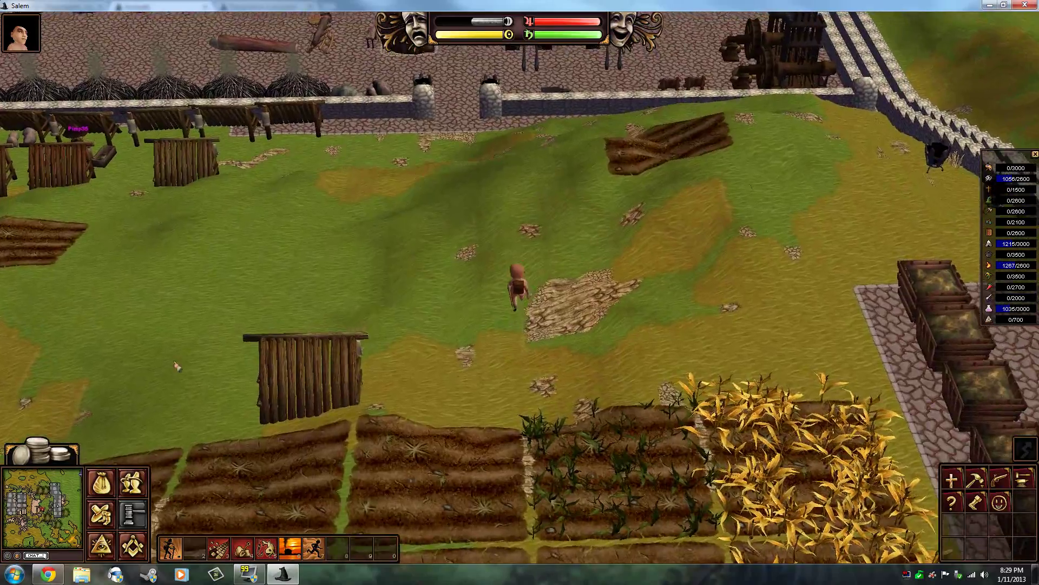
Step: Rotate and zoom the camera while walking the character north into the compound, then to the south gate
{"action": "key", "text": "Left"}
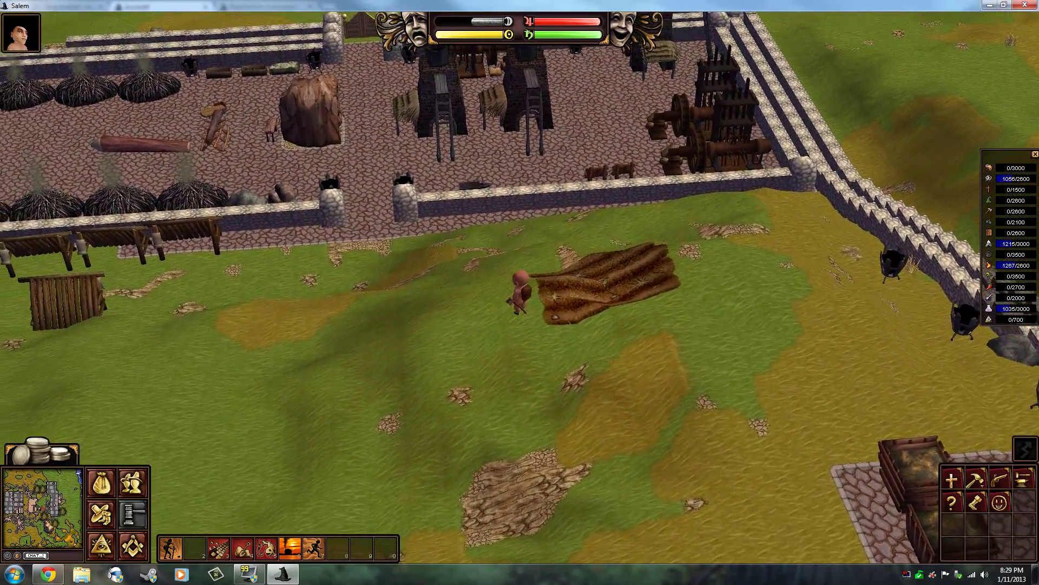
{"action": "key", "text": "Left"}
{"action": "key", "text": "Left"}
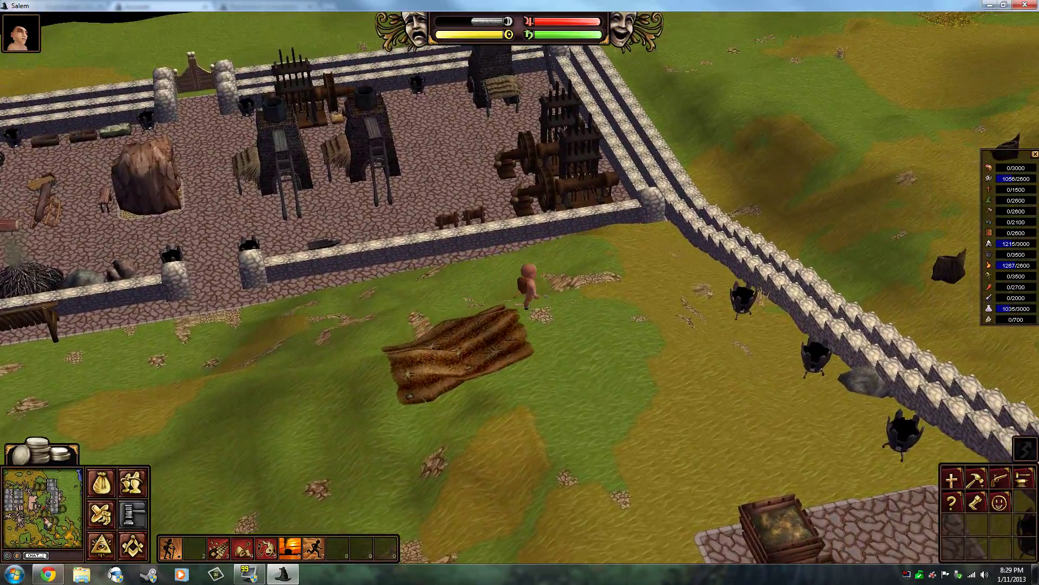
{"action": "key", "text": "Left"}
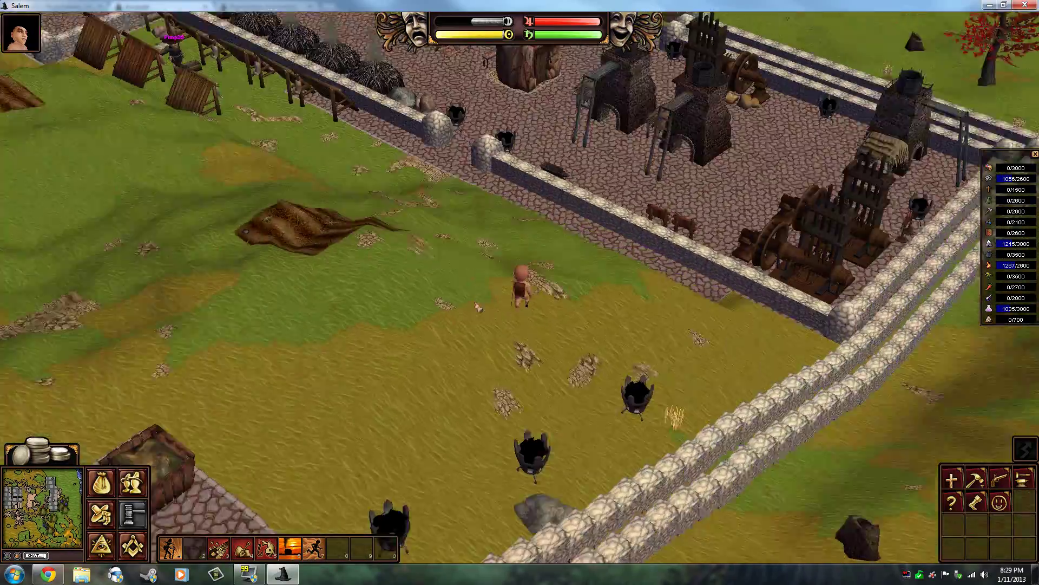
{"action": "key", "text": "Left"}
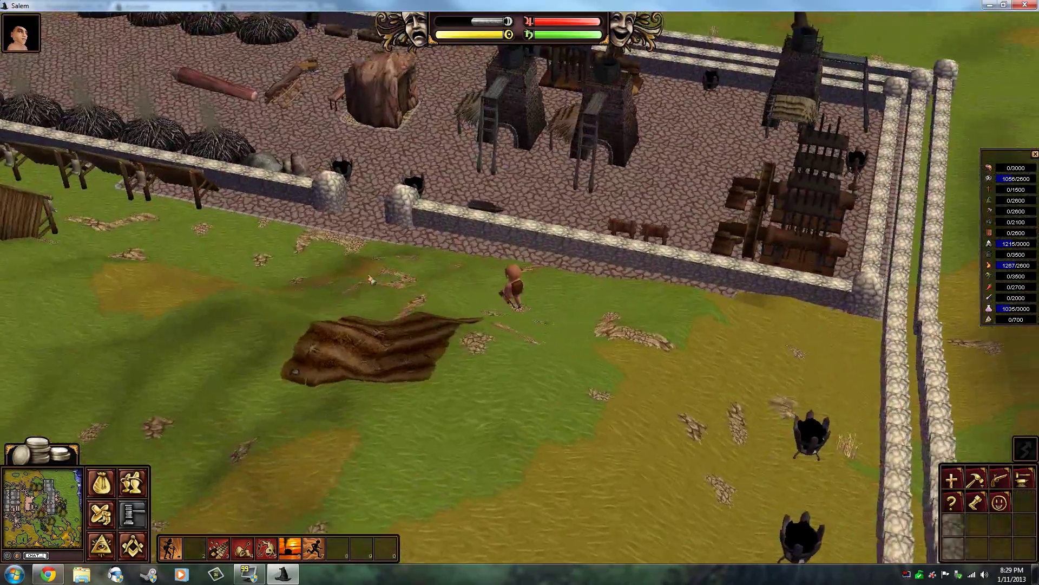
{"action": "key", "text": "Up"}
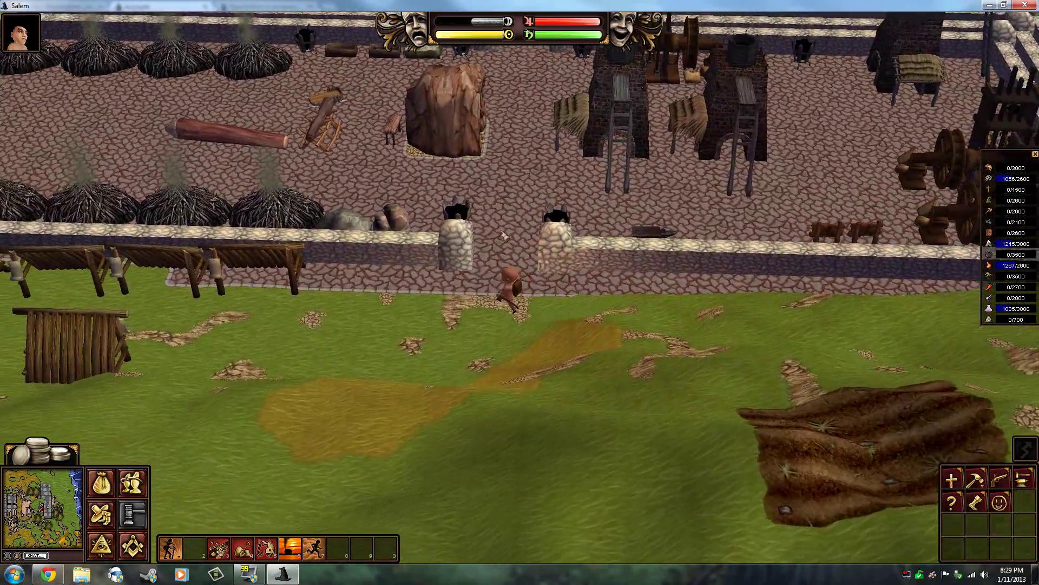
{"action": "left_click", "coordinate": [505, 235]}
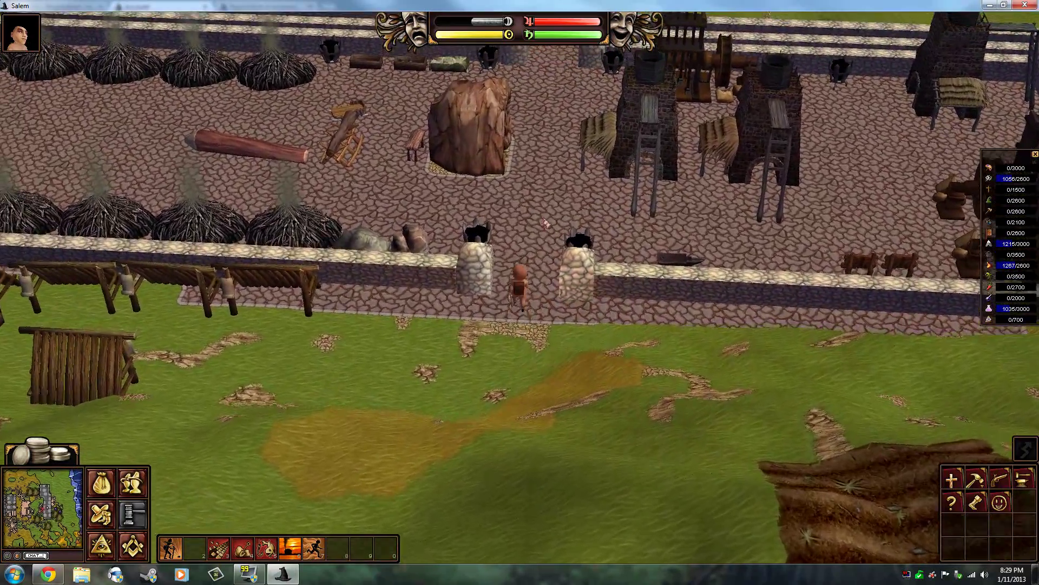
{"action": "key", "text": "Up"}
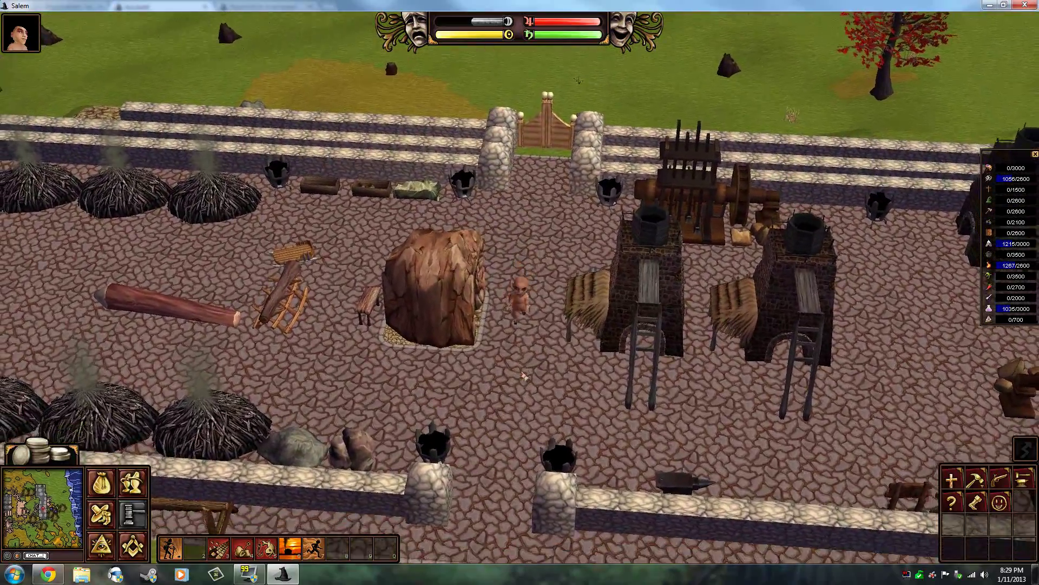
{"action": "left_click", "coordinate": [525, 376]}
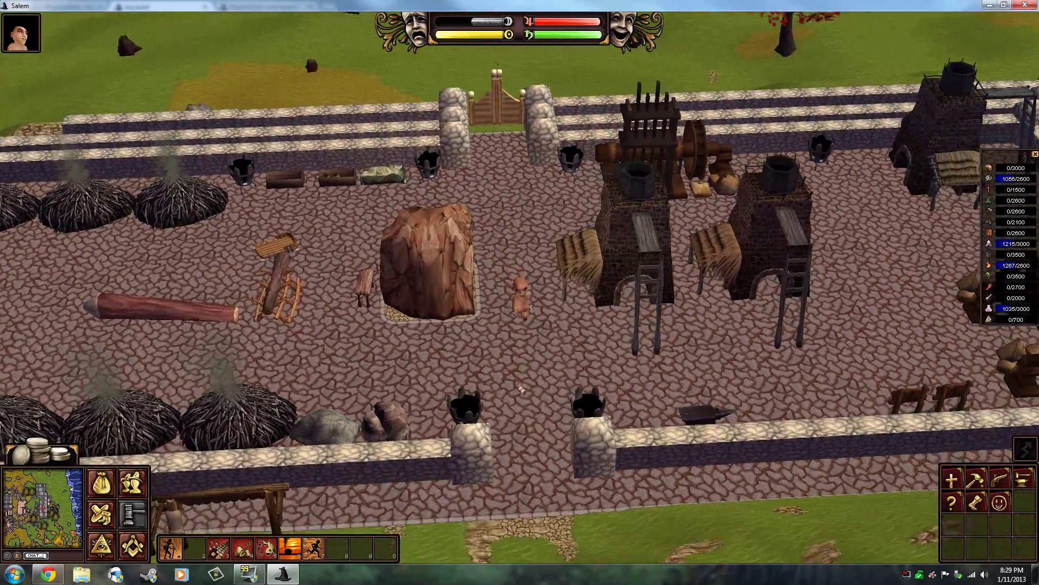
Step: Orbit the camera around the character to view the walls, furnaces and gate from each side
{"action": "key", "text": "Left"}
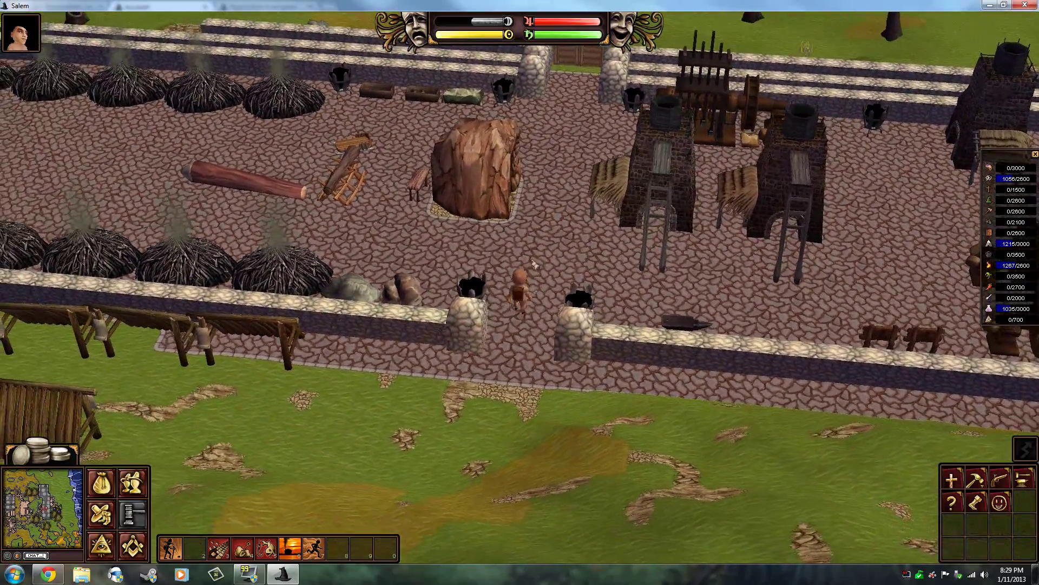
{"action": "scroll", "coordinate": [520, 347], "scroll_direction": "down", "scroll_amount": 3}
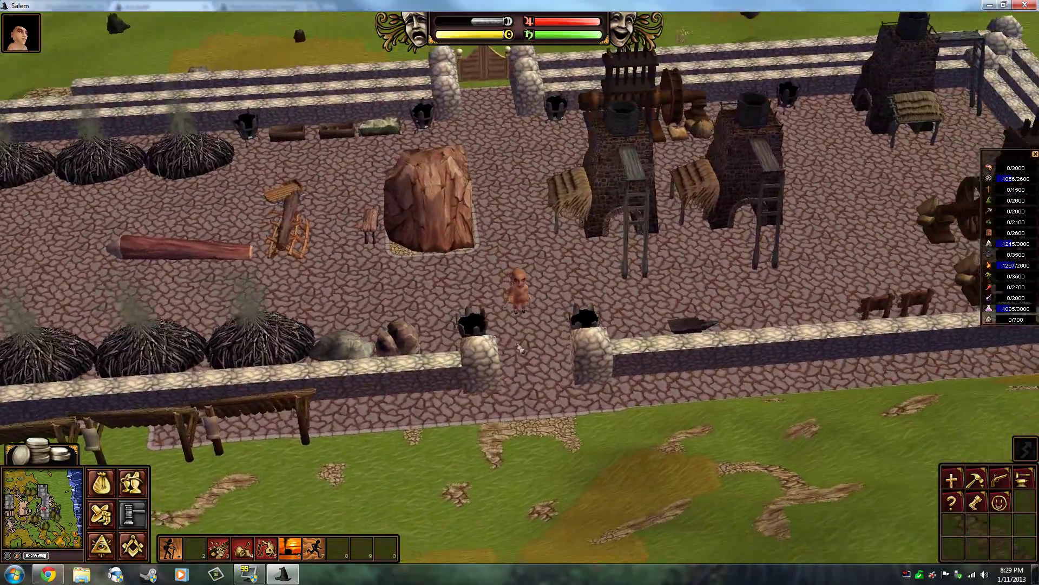
{"action": "scroll", "coordinate": [534, 343], "scroll_direction": "up", "scroll_amount": 4}
{"action": "key", "text": "Left"}
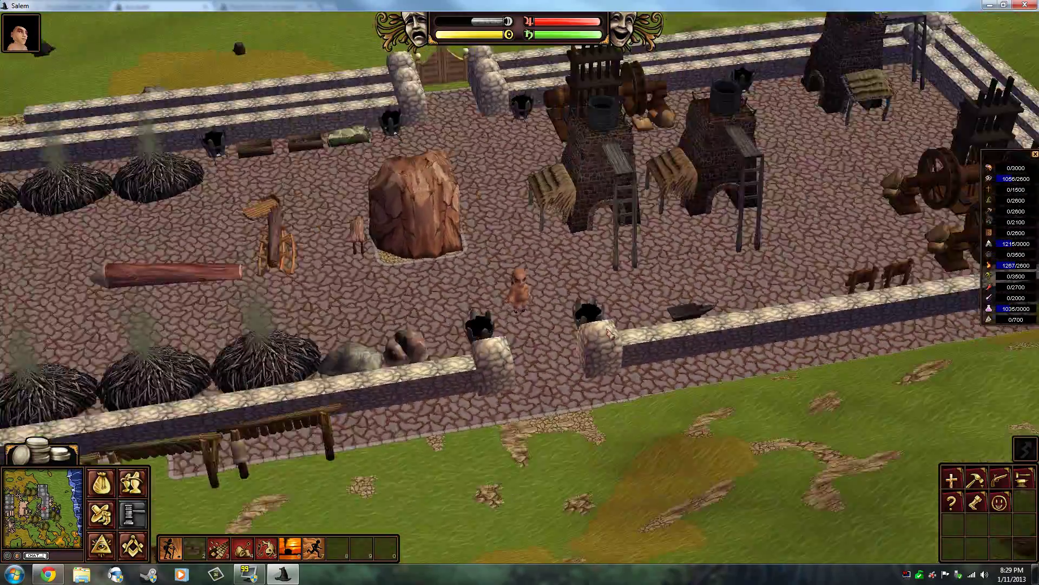
{"action": "key", "text": "Left"}
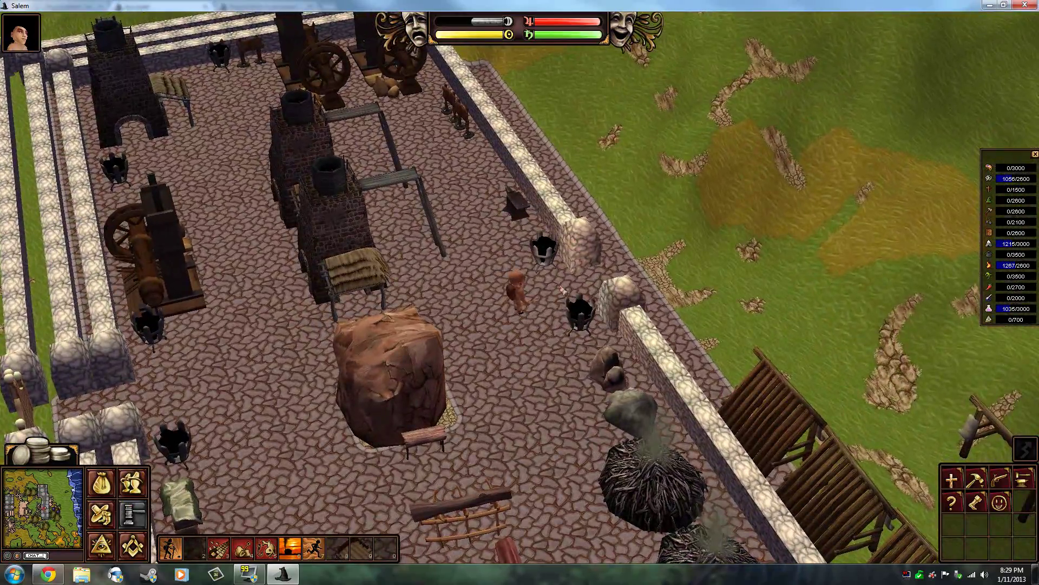
{"action": "key", "text": "Left"}
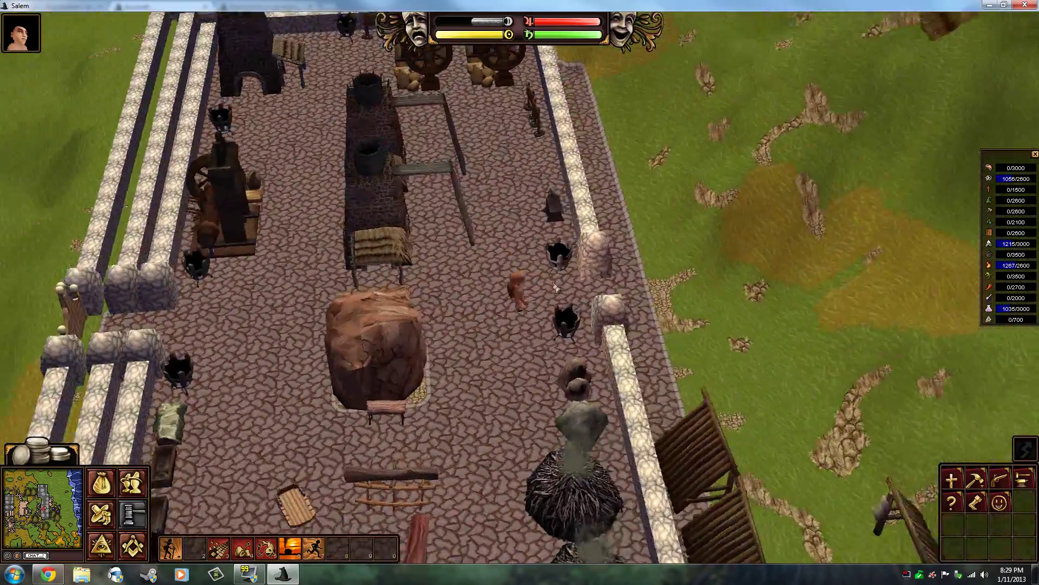
{"action": "key", "text": "Left"}
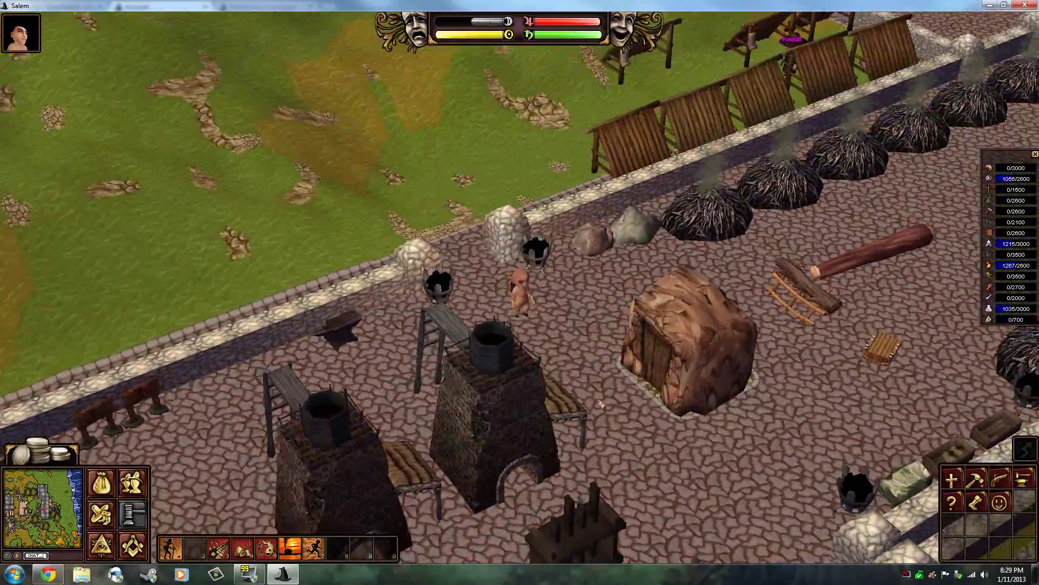
{"action": "key", "text": "Left"}
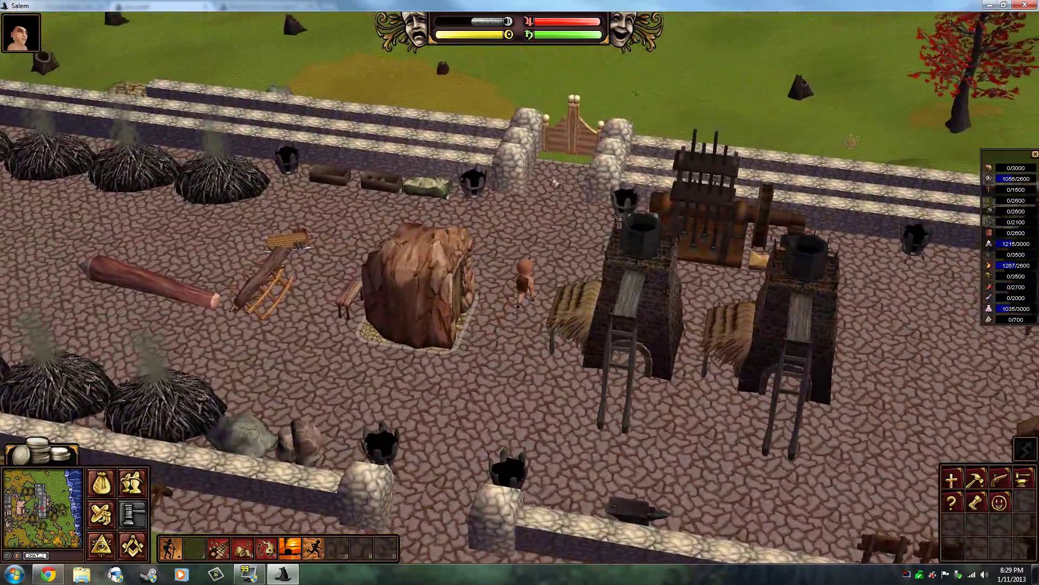
{"action": "key", "text": "Left"}
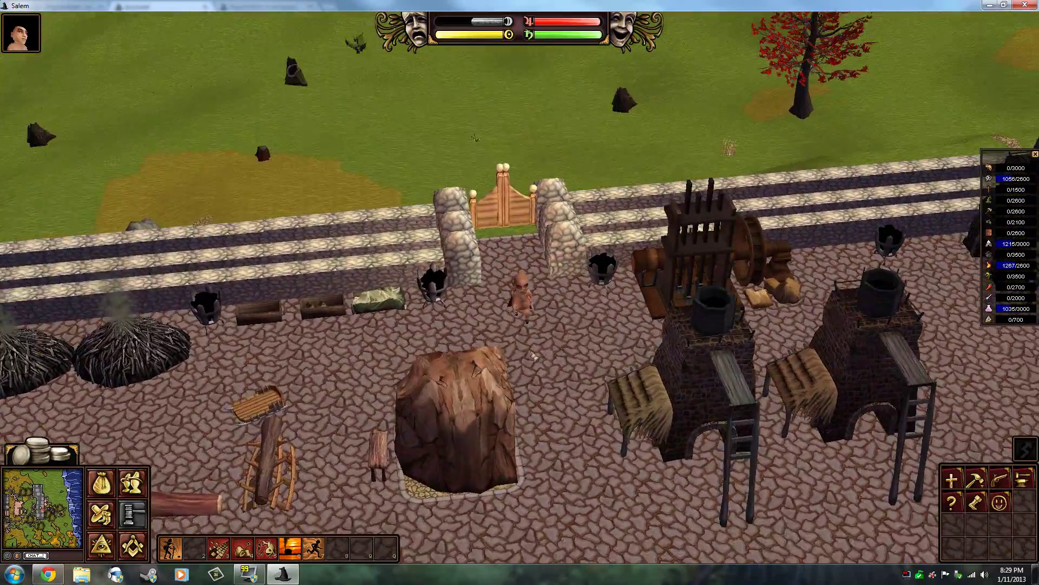
{"action": "key", "text": "Left"}
Step: Zoom and turn the view until the gate runs along the top, then quit Salem
{"action": "scroll", "coordinate": [518, 382], "scroll_direction": "up", "scroll_amount": 3}
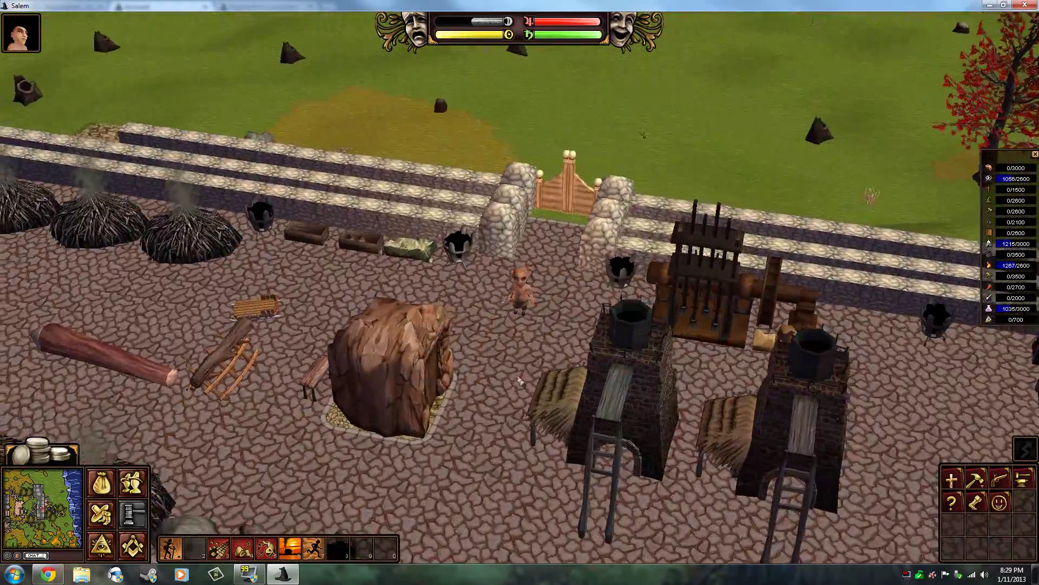
{"action": "scroll", "coordinate": [519, 382], "scroll_direction": "up", "scroll_amount": 3}
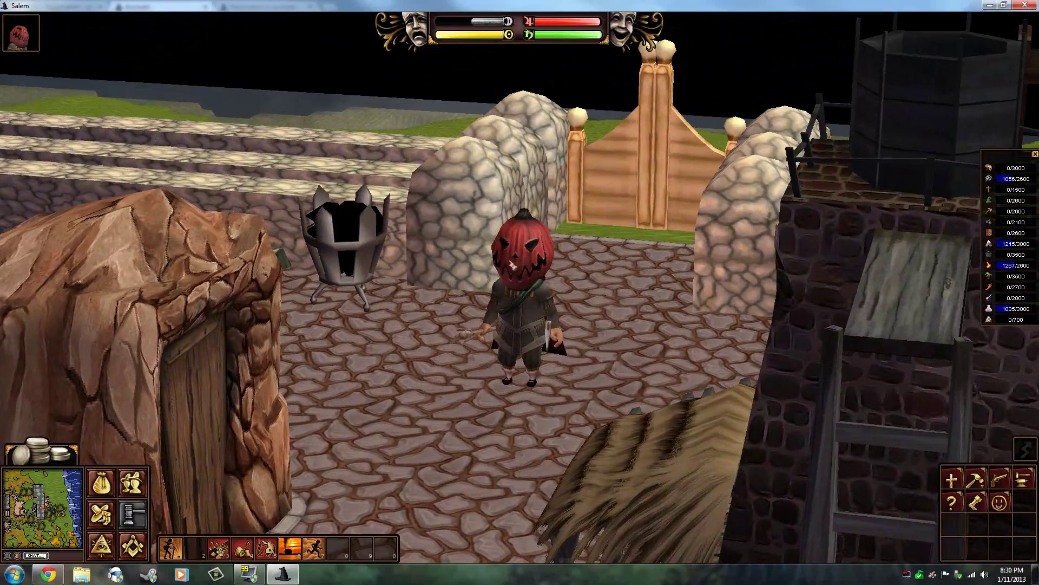
{"action": "scroll", "coordinate": [445, 291], "scroll_direction": "down", "scroll_amount": 5}
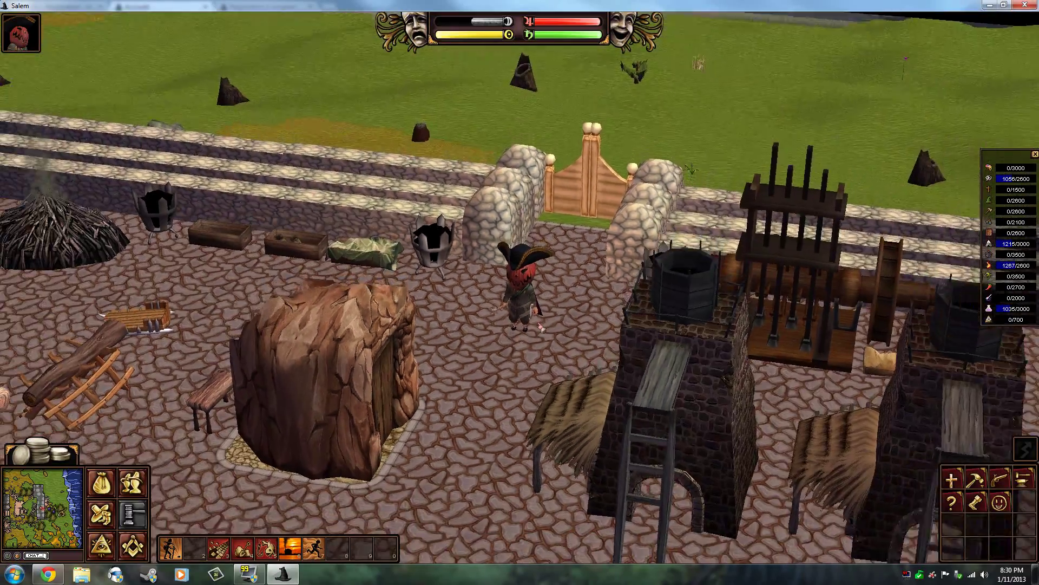
{"action": "key", "text": "Left"}
{"action": "scroll", "coordinate": [446, 291], "scroll_direction": "down", "scroll_amount": 3}
{"action": "key", "text": "Left"}
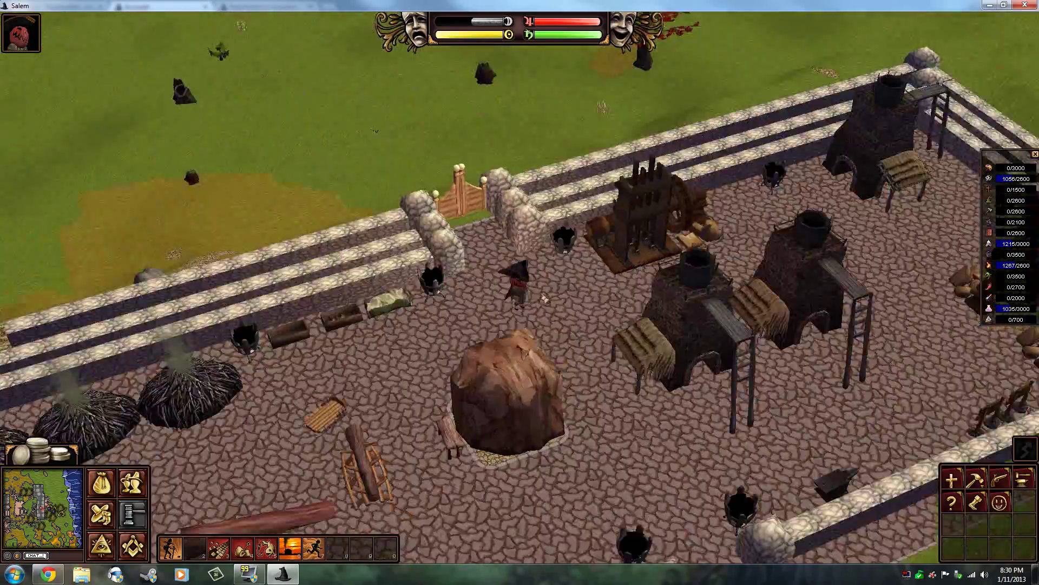
{"action": "key", "text": "Left"}
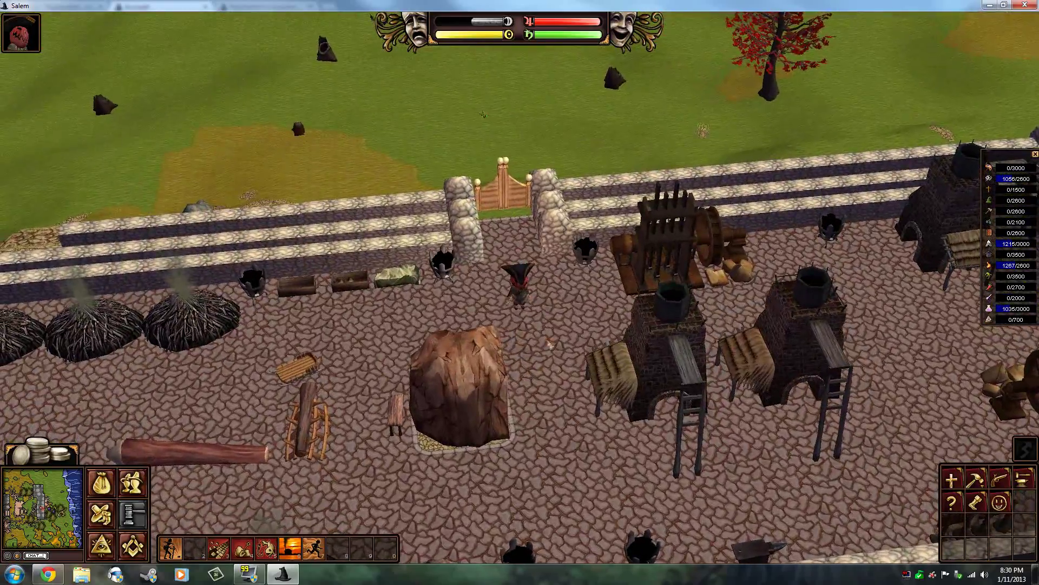
{"action": "key", "text": "Right"}
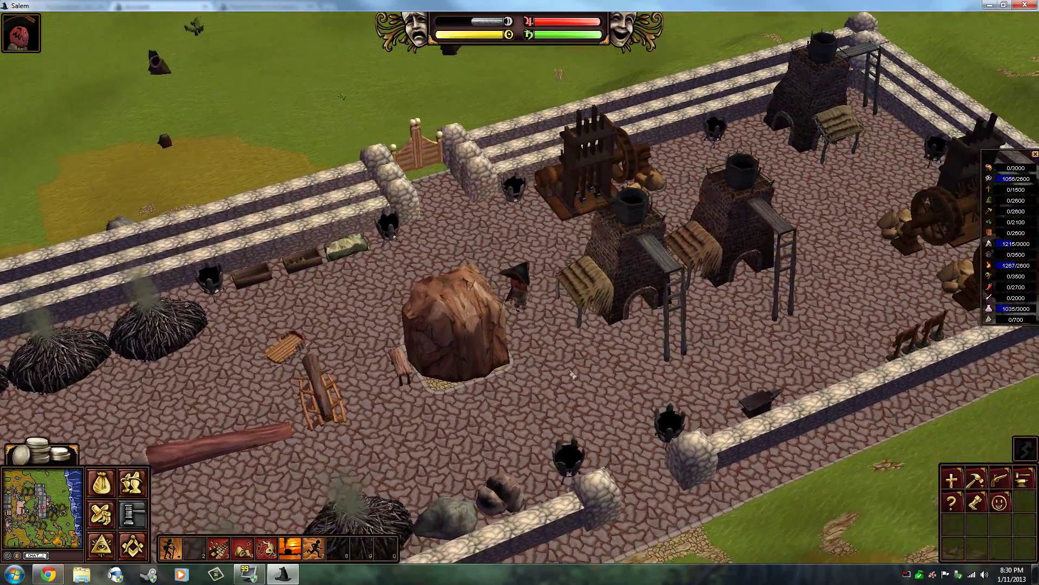
{"action": "key", "text": "Left"}
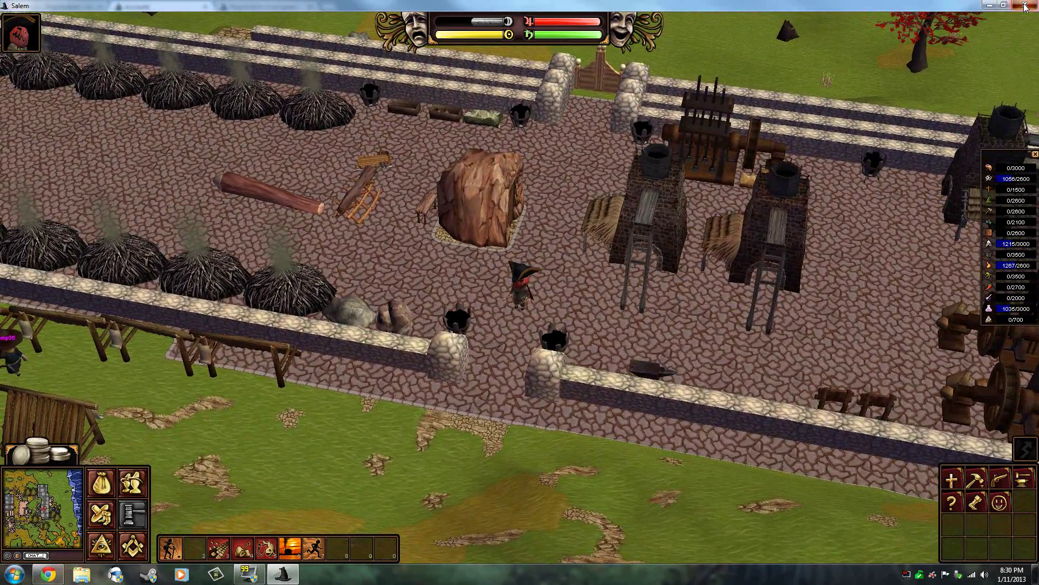
{"action": "left_click", "coordinate": [1025, 5]}
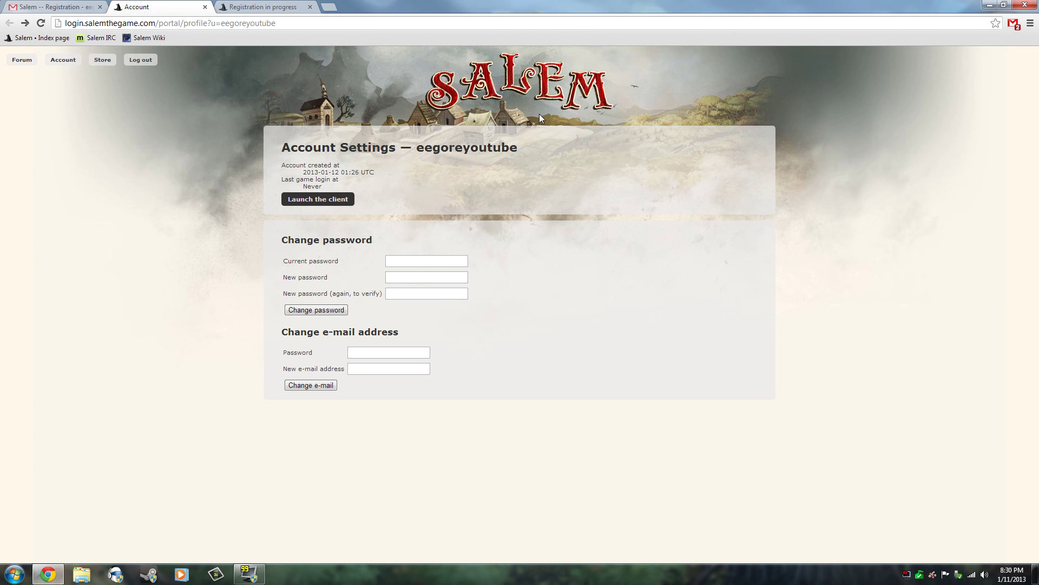
Step: Log out of the forum account and bring up the site's Login page
{"action": "left_click", "coordinate": [19, 63]}
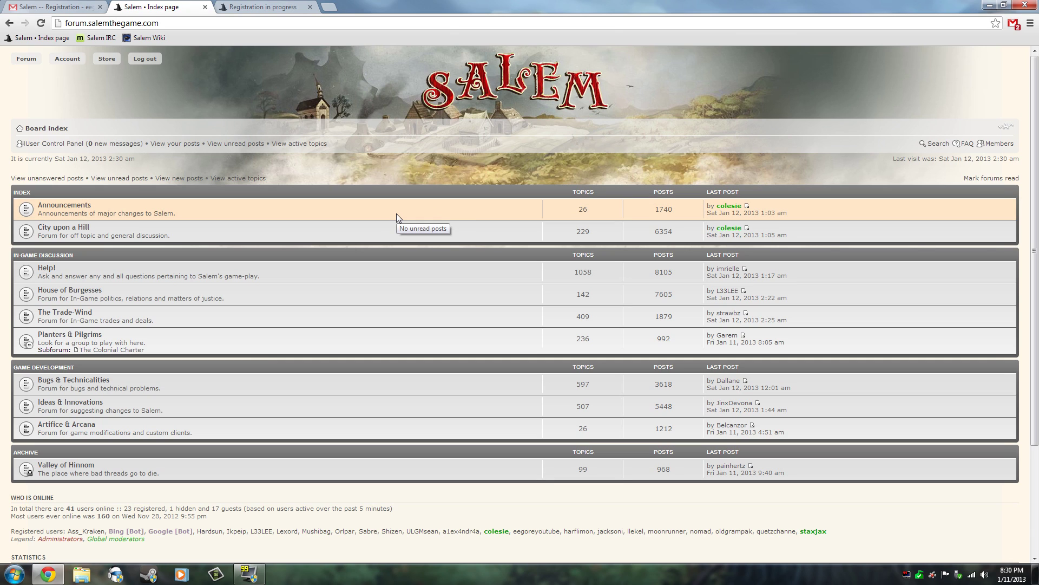
{"action": "left_click", "coordinate": [145, 59]}
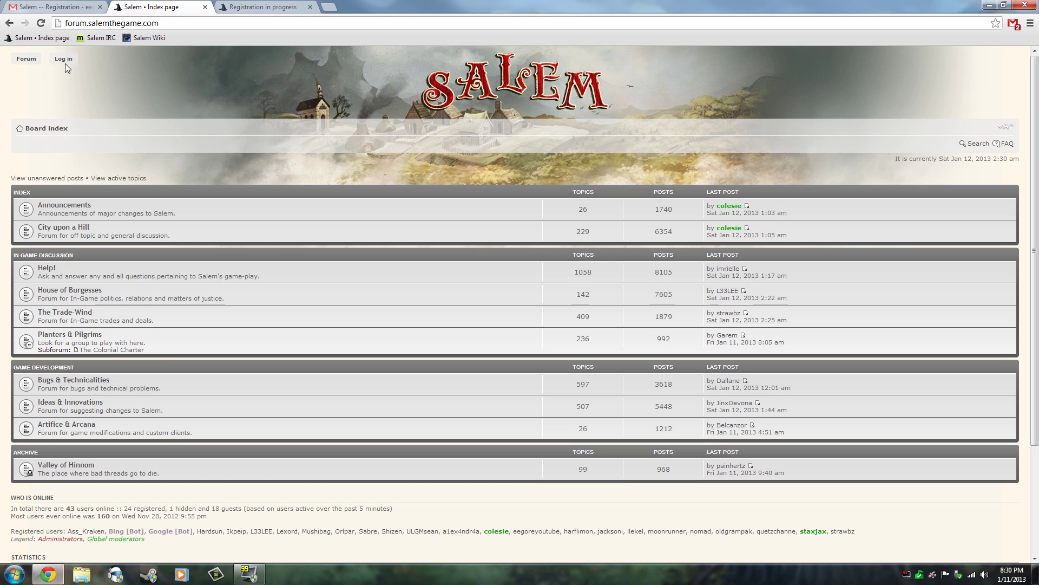
{"action": "left_click", "coordinate": [65, 61]}
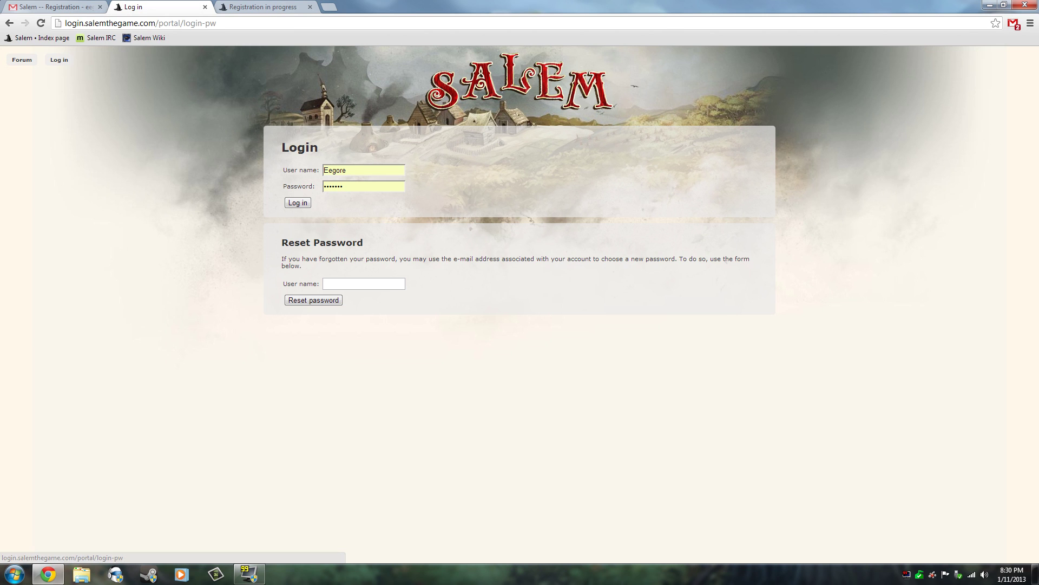
Step: Sign in with the new account's user name and password, then open the forum board index
{"action": "left_click", "coordinate": [364, 170]}
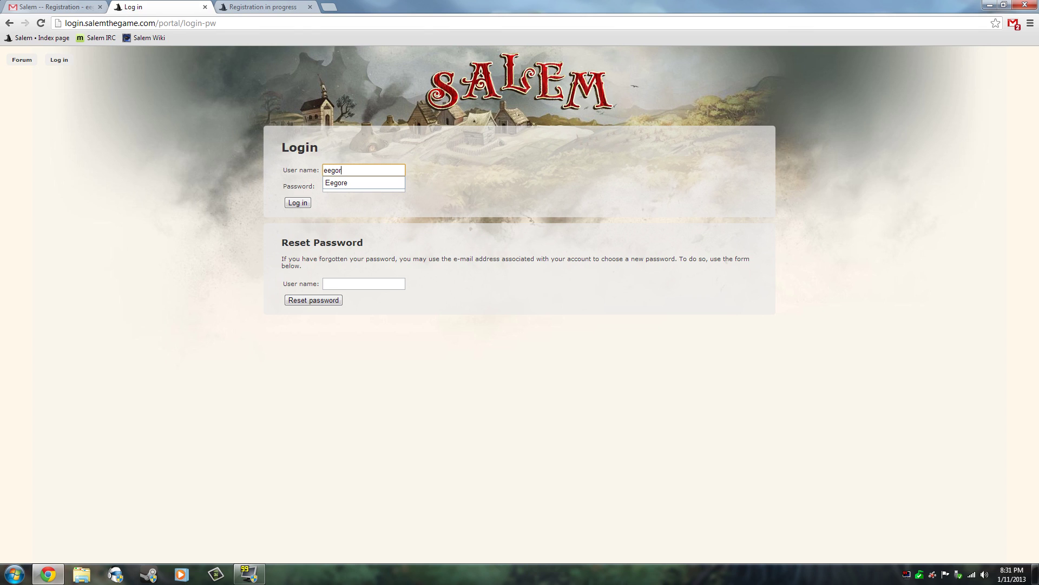
{"action": "type", "text": "eegoreyoutube"}
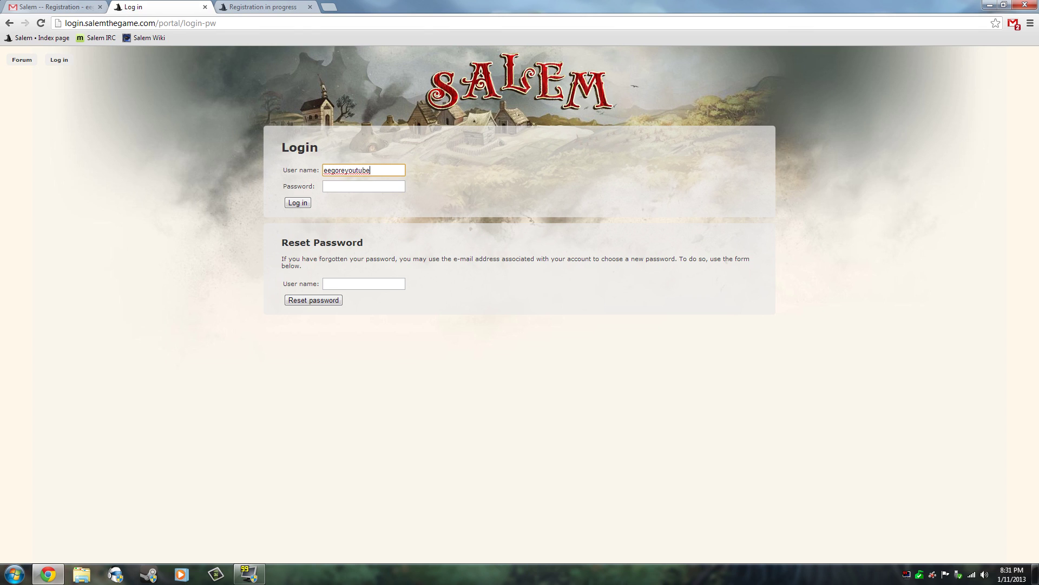
{"action": "key", "text": "Tab"}
{"action": "type", "text": "••••••••"}
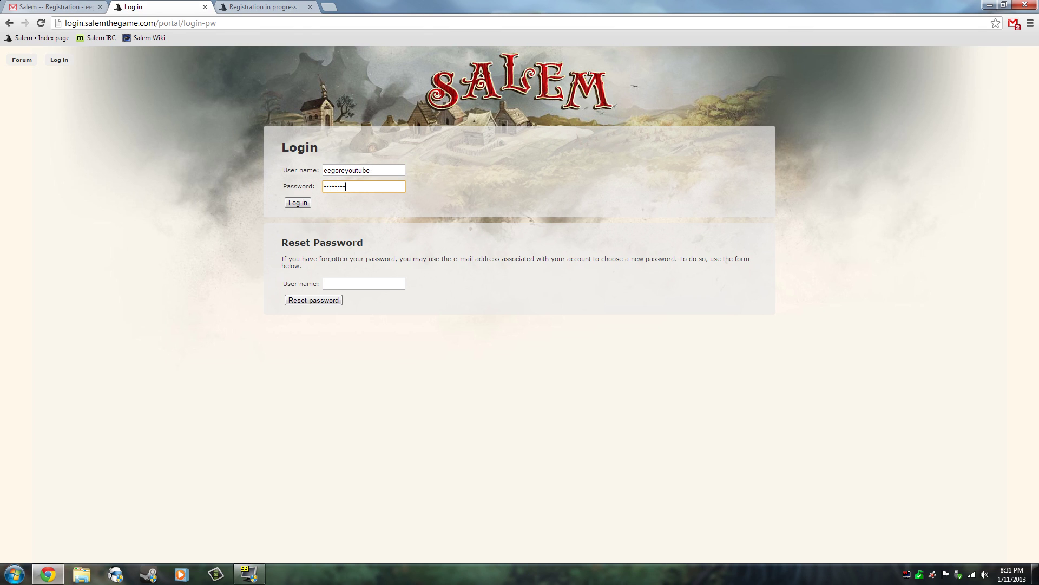
{"action": "type", "text": "•"}
{"action": "key", "text": "Tab"}
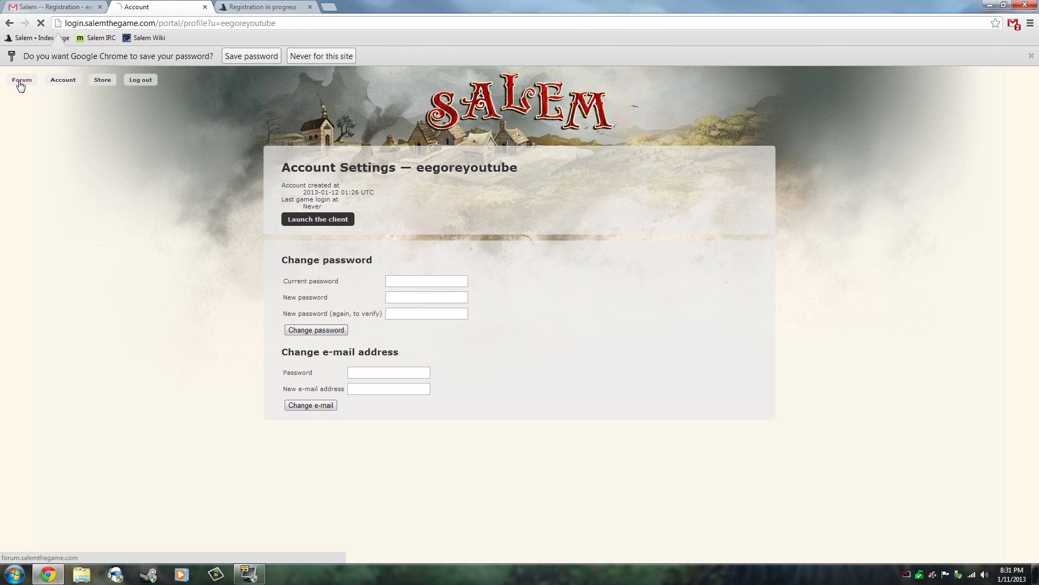
{"action": "left_click", "coordinate": [17, 81]}
{"action": "scroll", "coordinate": [422, 323], "scroll_direction": "down", "scroll_amount": 1}
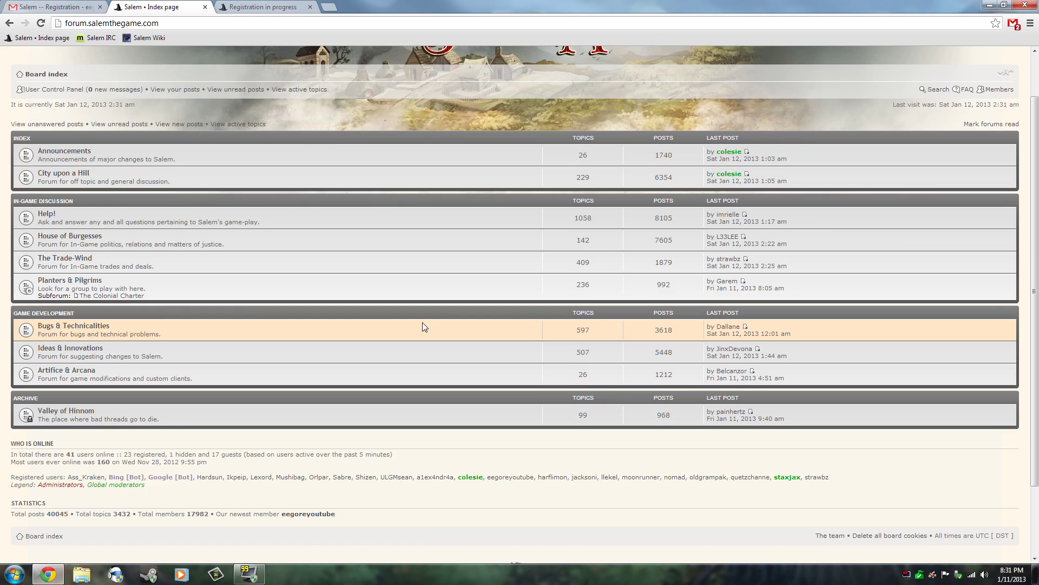
{"action": "scroll", "coordinate": [423, 323], "scroll_direction": "up", "scroll_amount": 1}
{"action": "scroll", "coordinate": [424, 326], "scroll_direction": "down", "scroll_amount": 1}
{"action": "scroll", "coordinate": [423, 327], "scroll_direction": "up", "scroll_amount": 1}
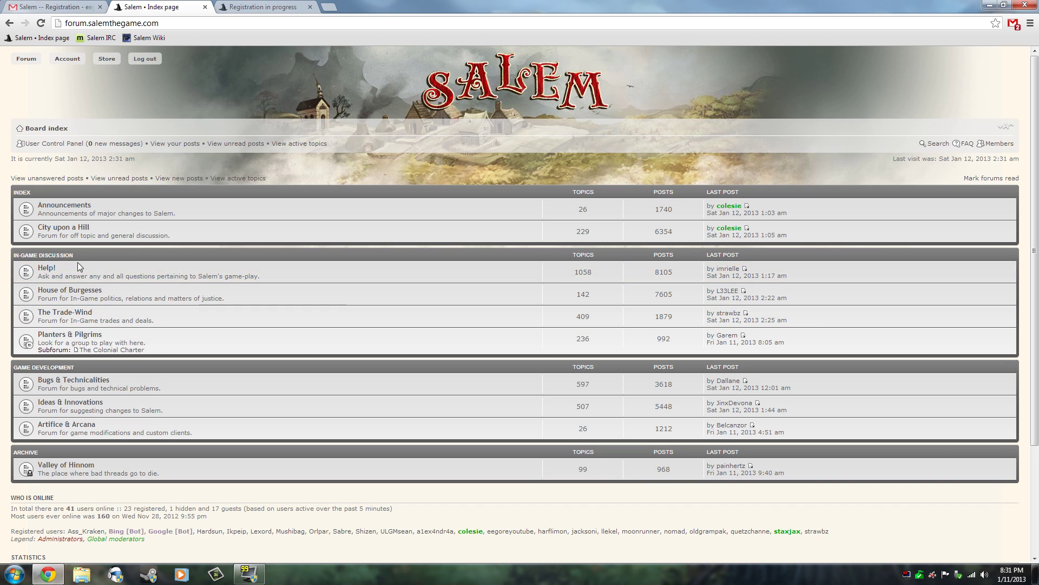
{"action": "left_click", "coordinate": [49, 273]}
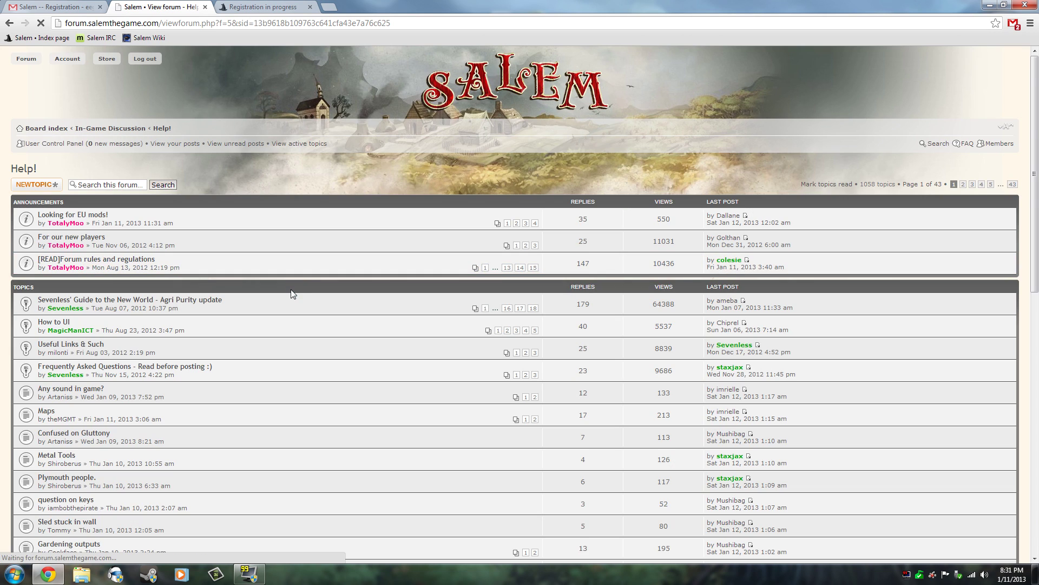
{"action": "scroll", "coordinate": [291, 292], "scroll_direction": "down", "scroll_amount": 3}
{"action": "scroll", "coordinate": [291, 294], "scroll_direction": "up", "scroll_amount": 1}
{"action": "scroll", "coordinate": [291, 289], "scroll_direction": "up", "scroll_amount": 2}
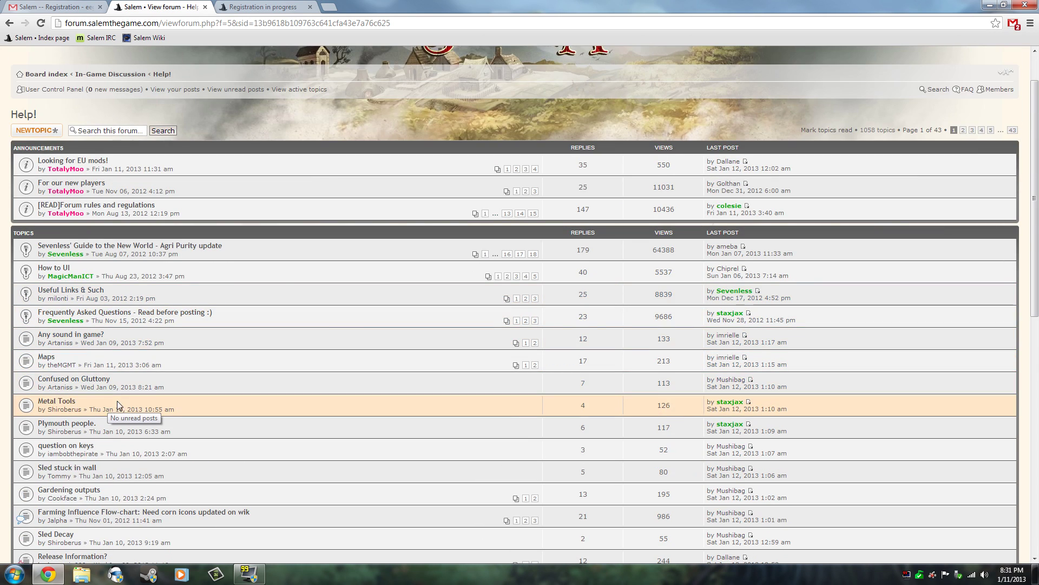
{"action": "scroll", "coordinate": [117, 401], "scroll_direction": "down", "scroll_amount": 5}
{"action": "scroll", "coordinate": [117, 382], "scroll_direction": "up", "scroll_amount": 5}
{"action": "left_click", "coordinate": [9, 23]}
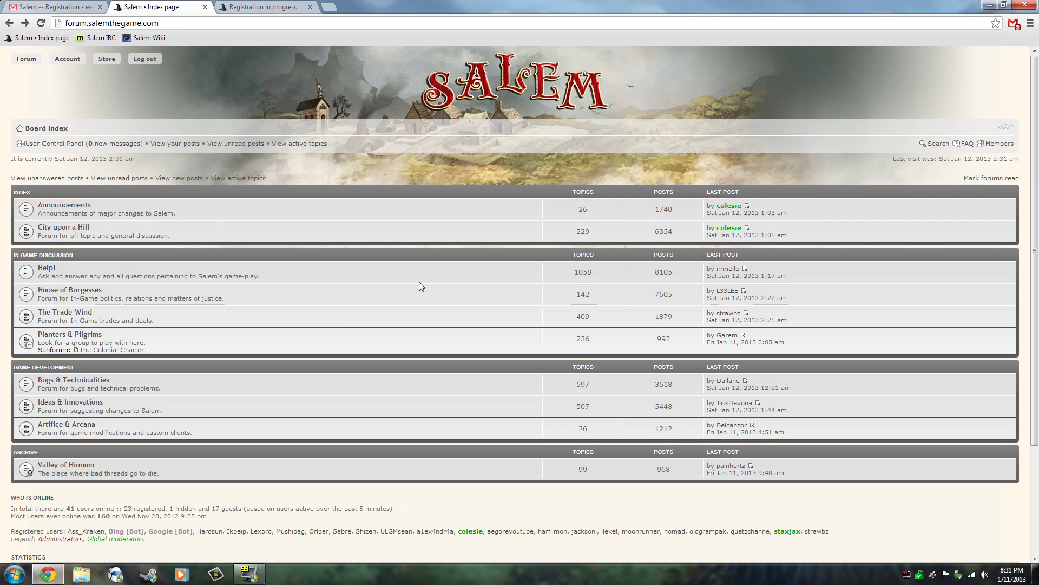
{"action": "left_click", "coordinate": [65, 313]}
{"action": "scroll", "coordinate": [269, 339], "scroll_direction": "down", "scroll_amount": 4}
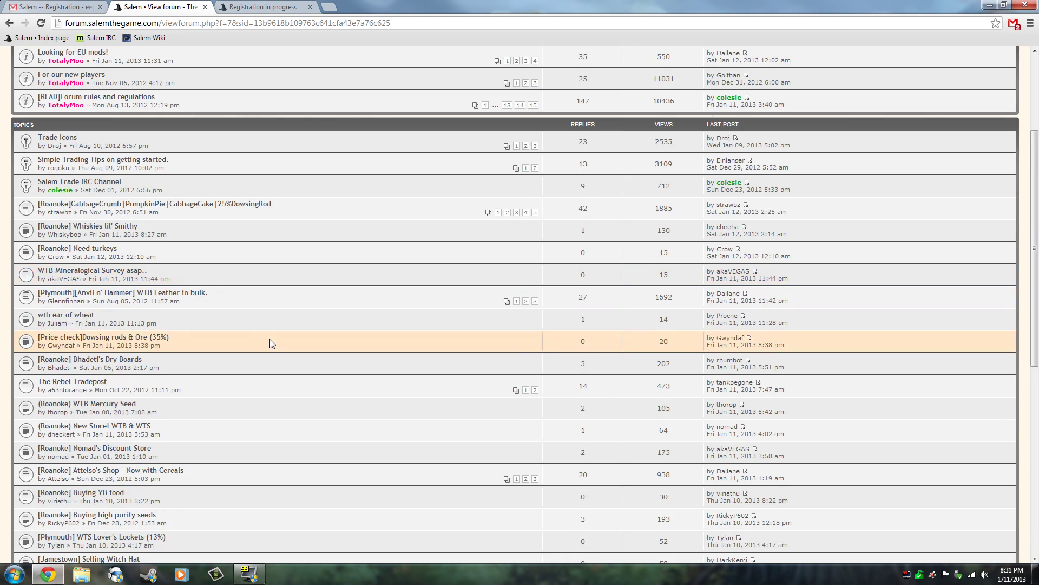
{"action": "scroll", "coordinate": [270, 339], "scroll_direction": "up", "scroll_amount": 4}
{"action": "left_click", "coordinate": [37, 39]}
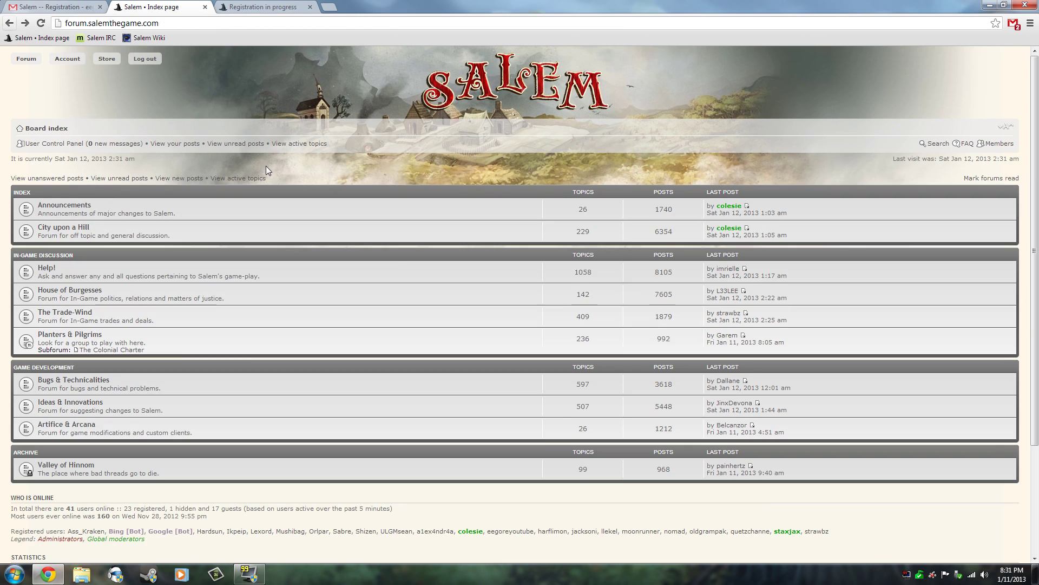
{"action": "scroll", "coordinate": [310, 304], "scroll_direction": "down", "scroll_amount": 1}
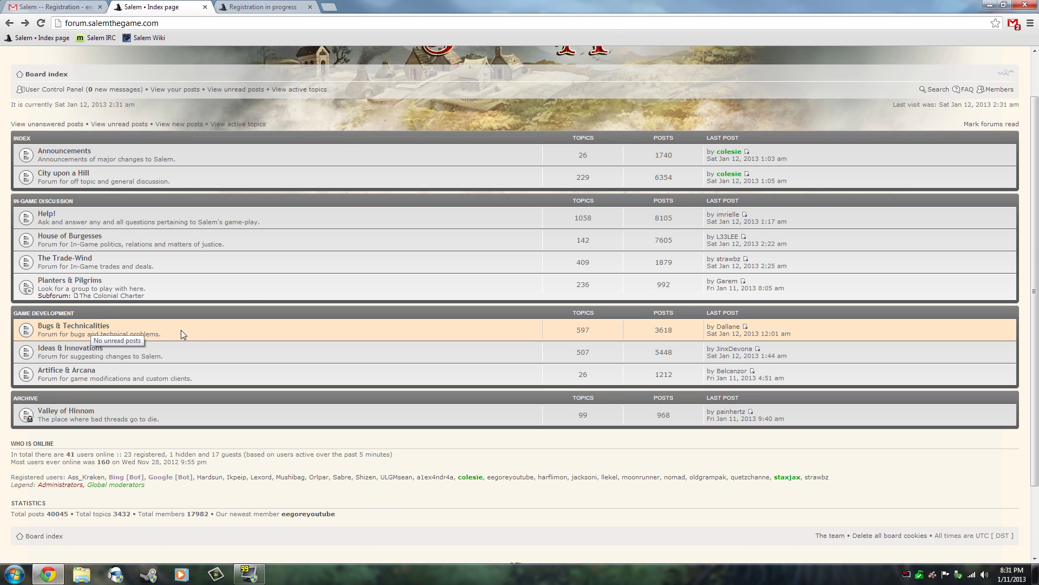
{"action": "scroll", "coordinate": [180, 329], "scroll_direction": "up", "scroll_amount": 1}
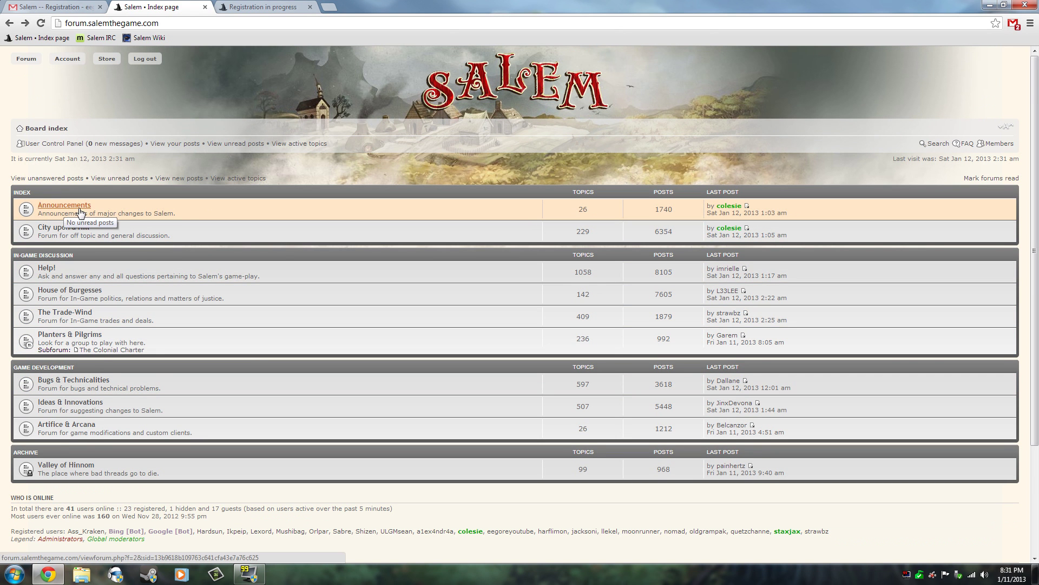
{"action": "scroll", "coordinate": [387, 249], "scroll_direction": "down", "scroll_amount": 1}
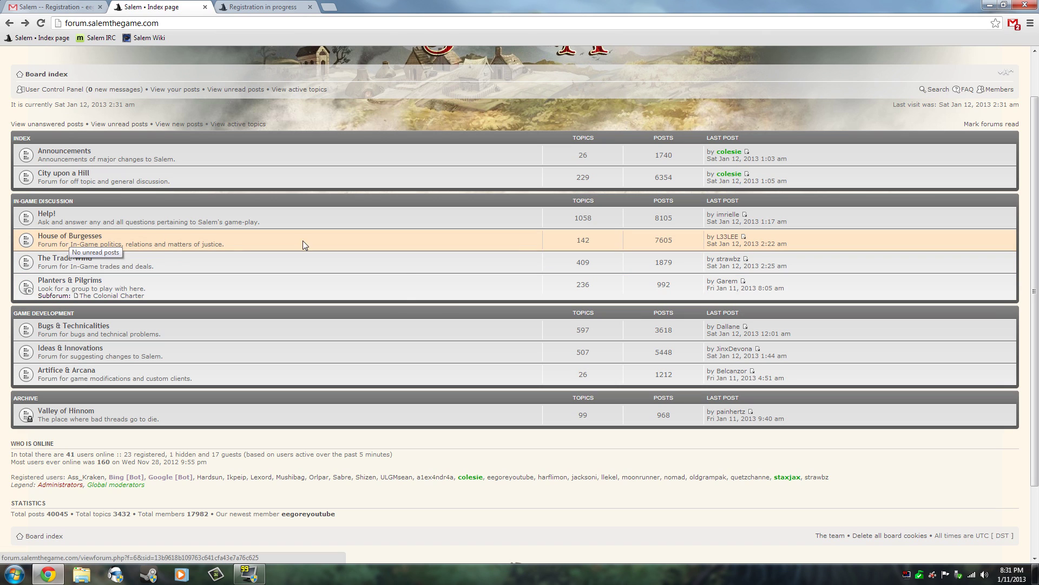
{"action": "scroll", "coordinate": [401, 288], "scroll_direction": "up", "scroll_amount": 1}
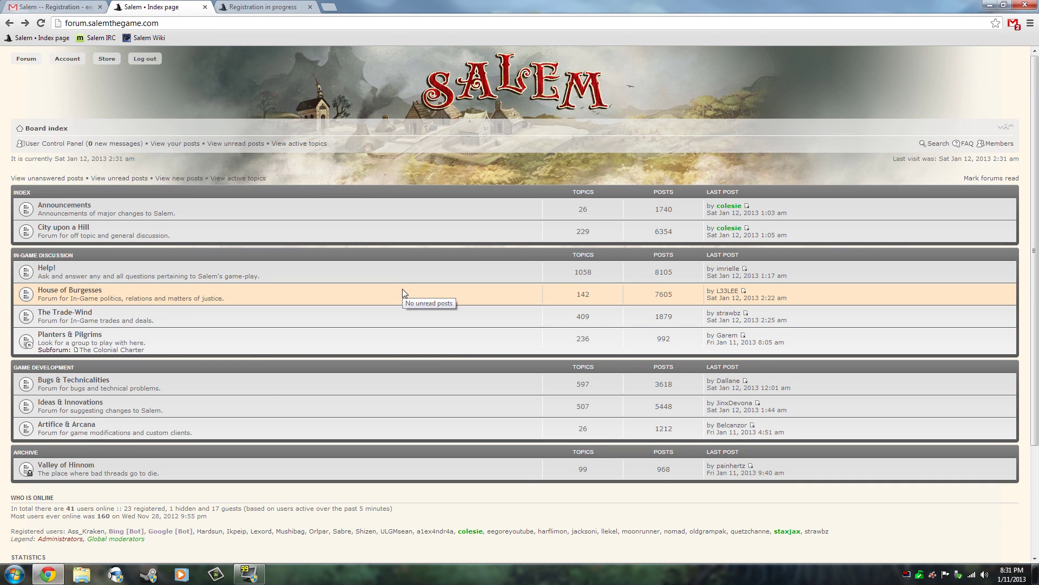
{"action": "scroll", "coordinate": [438, 269], "scroll_direction": "down", "scroll_amount": 2}
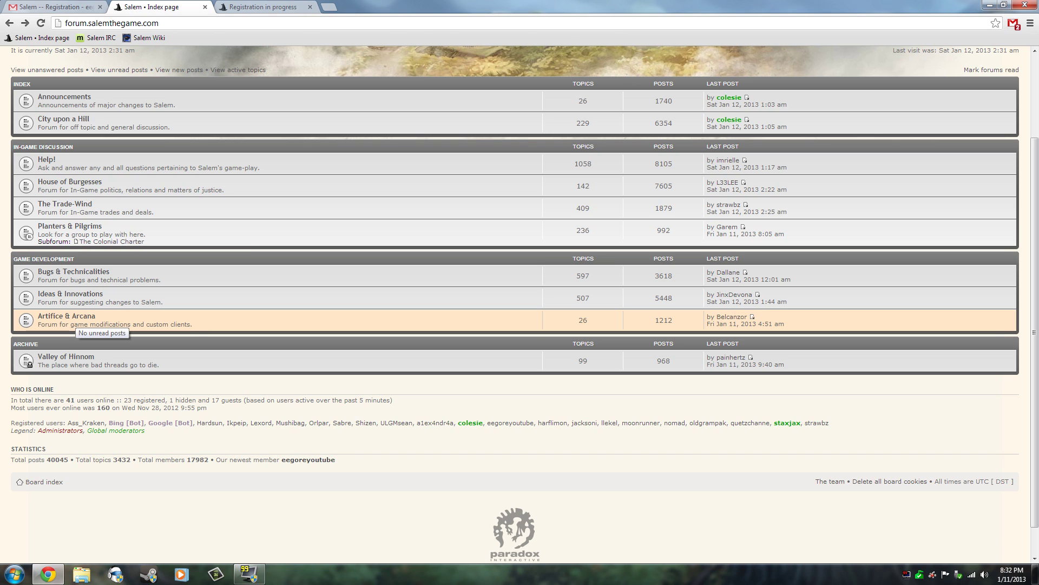
Step: From Artifice & Arcana, open the 'Salem Client by Ender' topic, then download and launch updater.jnlp
{"action": "left_click", "coordinate": [61, 320]}
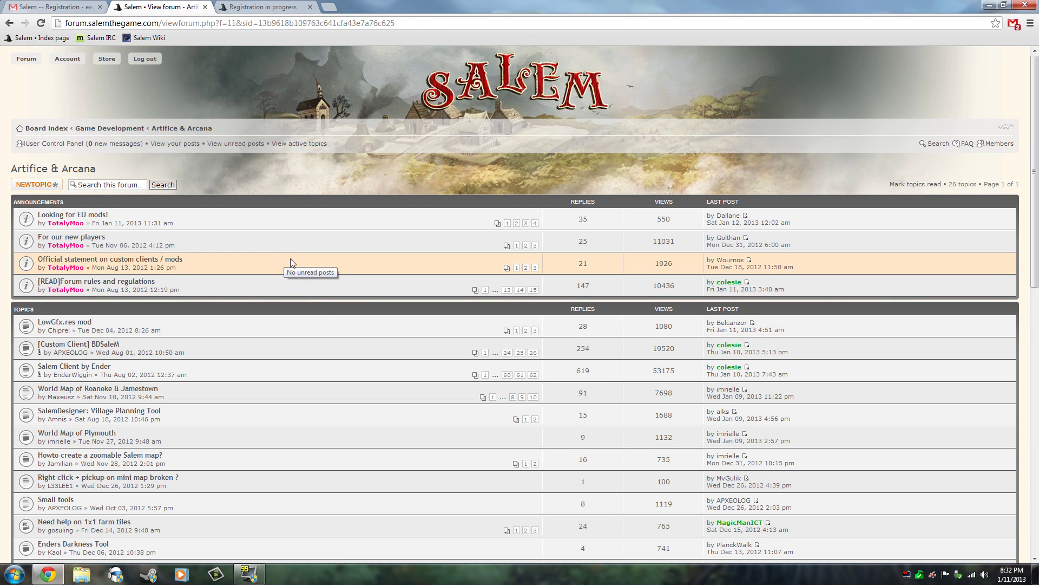
{"action": "scroll", "coordinate": [303, 287], "scroll_direction": "down", "scroll_amount": 1}
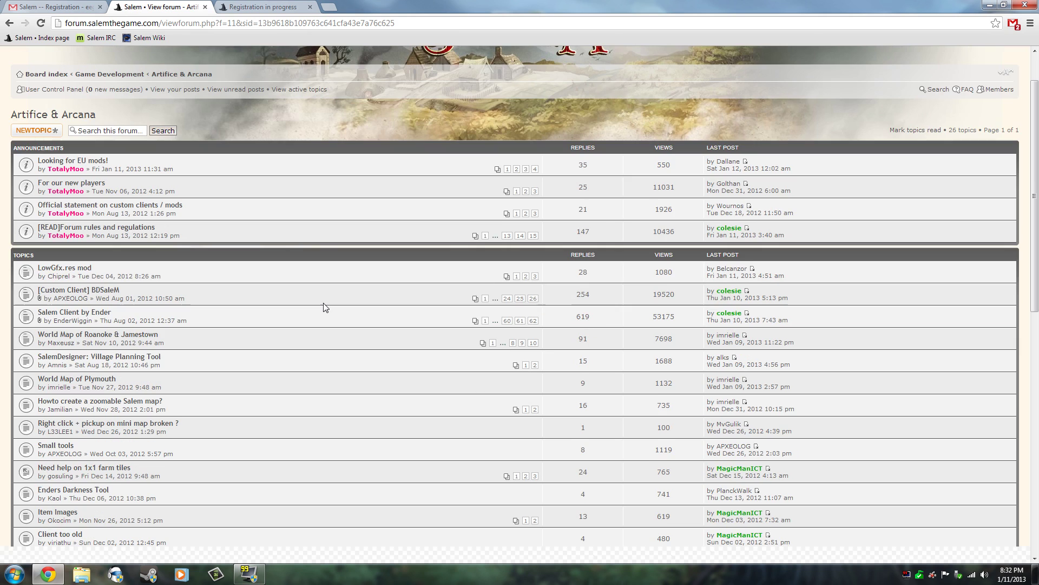
{"action": "left_click", "coordinate": [81, 312]}
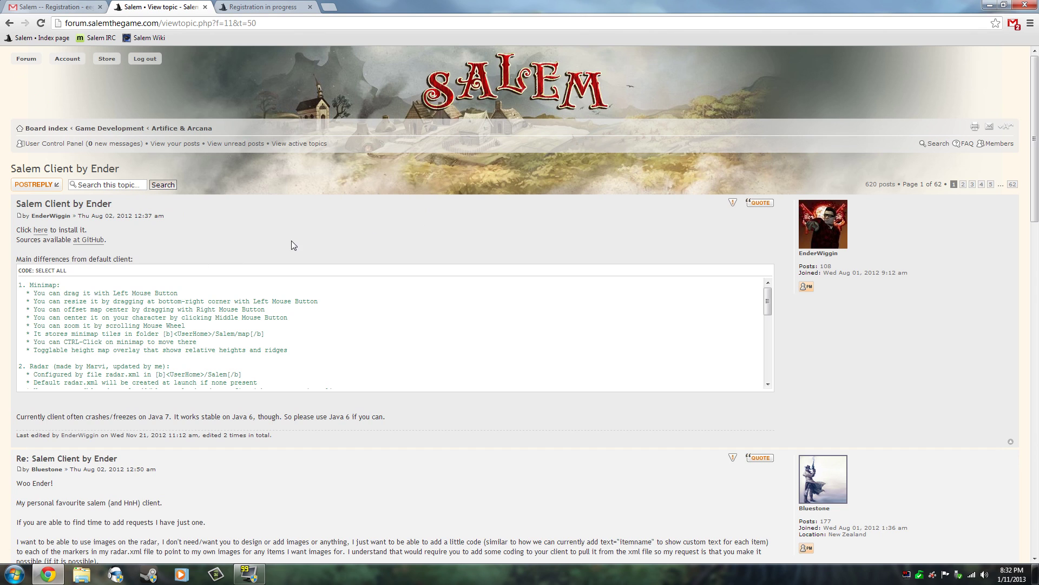
{"action": "left_click", "coordinate": [43, 232]}
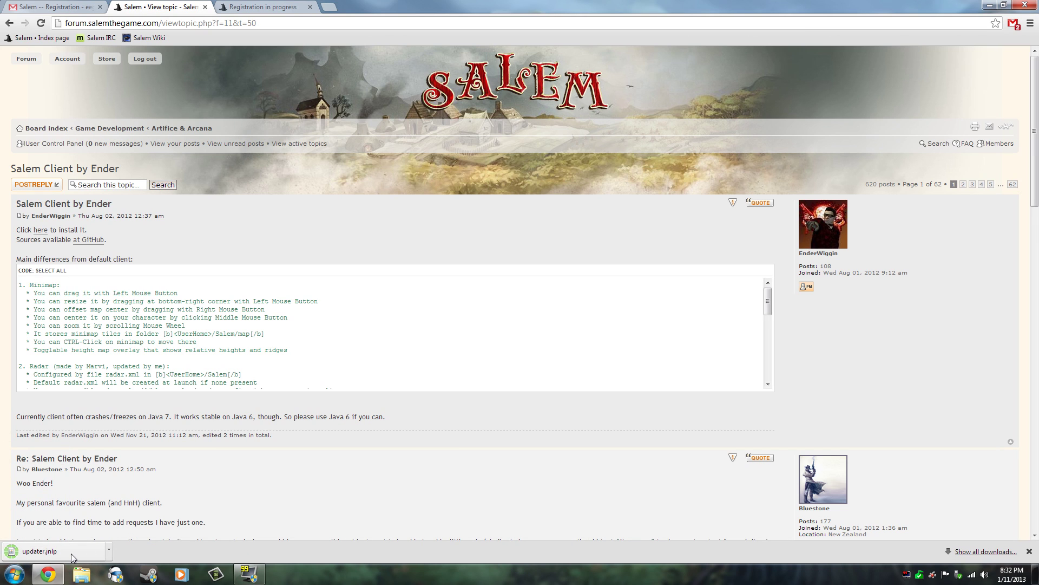
{"action": "left_click", "coordinate": [72, 553]}
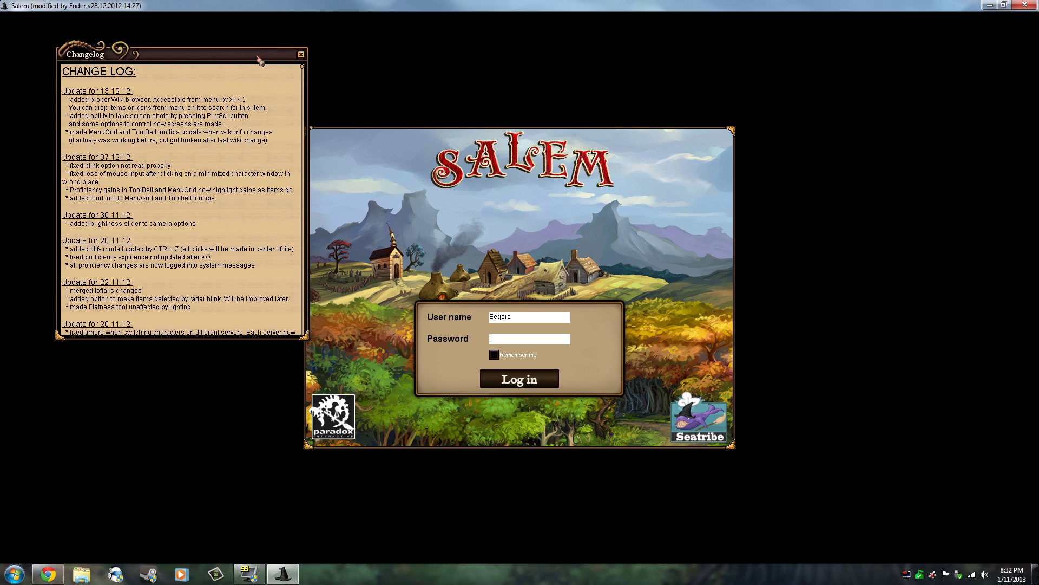
Step: Drag the Changelog window aside, close it, and submit the login
{"action": "left_click_drag", "start_coordinate": [261, 61], "coordinate": [215, 47]}
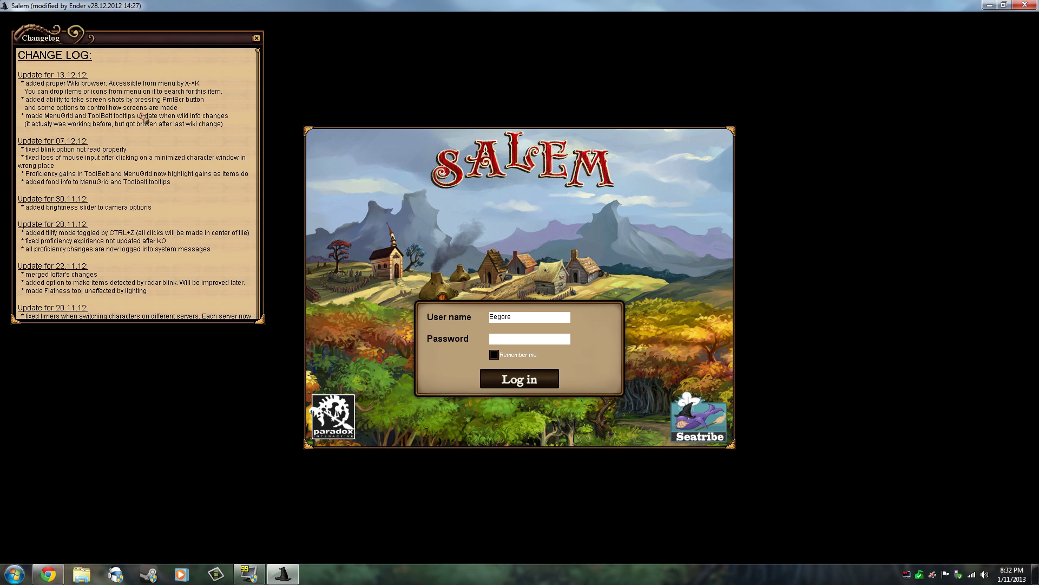
{"action": "scroll", "coordinate": [158, 132], "scroll_direction": "down", "scroll_amount": 3}
{"action": "scroll", "coordinate": [159, 131], "scroll_direction": "up", "scroll_amount": 3}
{"action": "left_click", "coordinate": [256, 38]}
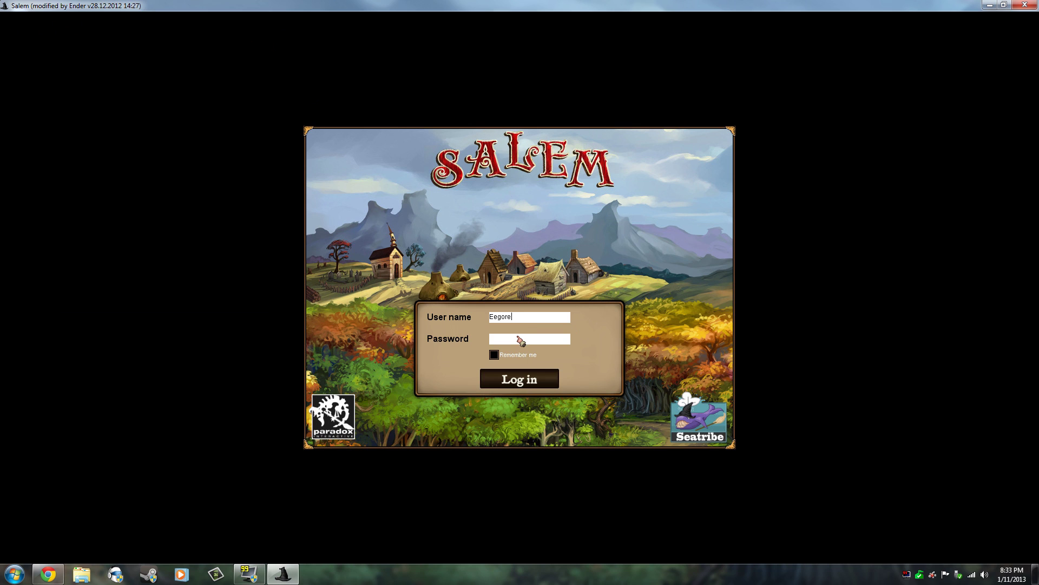
{"action": "key", "text": "Return"}
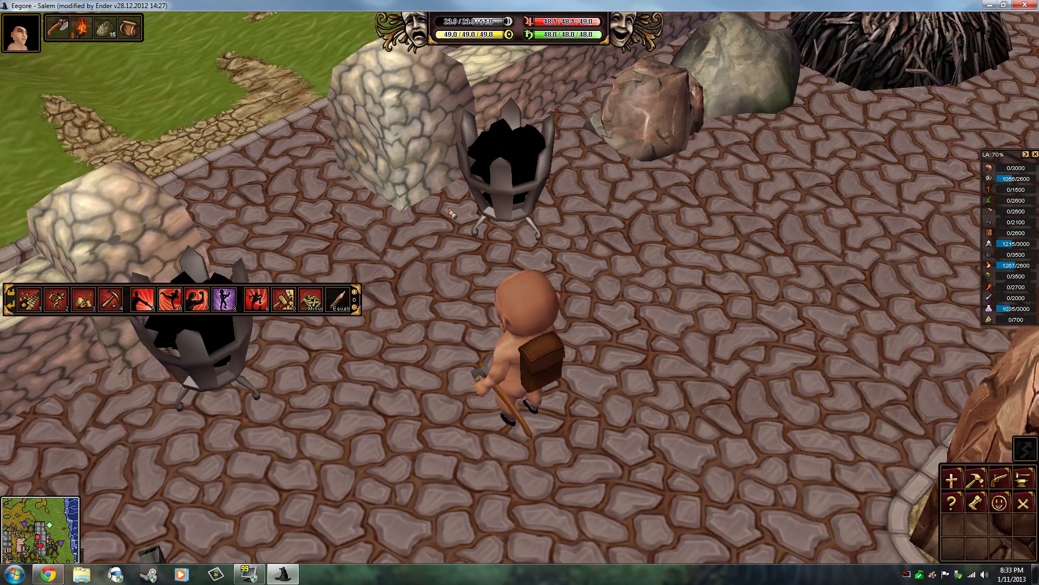
Step: Orbit the camera, put a different action in hotbar slot 9, and dock the F1–F12 bar at bottom centre
{"action": "scroll", "coordinate": [54, 35], "scroll_direction": "down", "scroll_amount": 5}
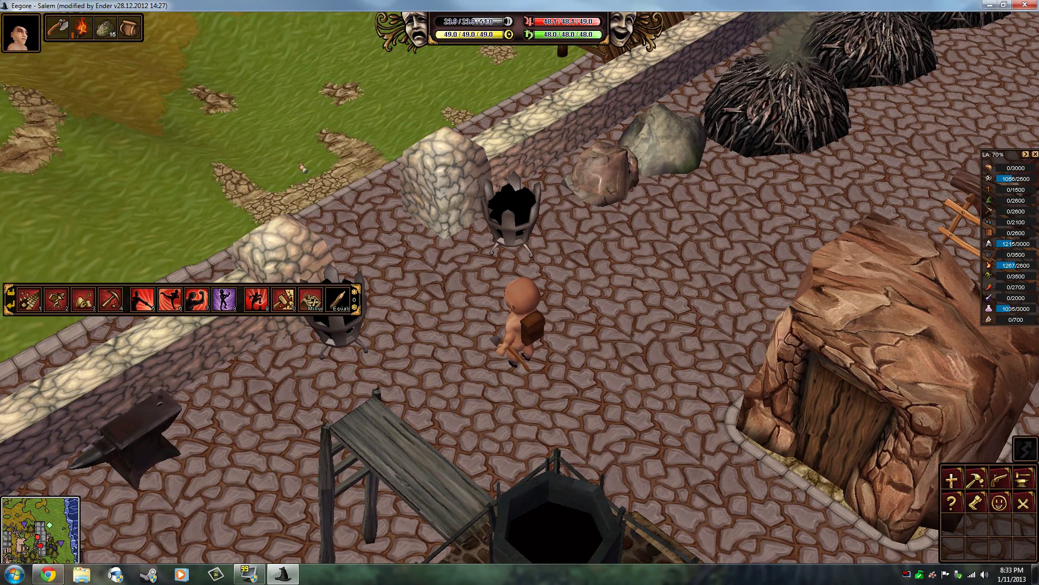
{"action": "left_click_drag", "start_coordinate": [301, 168], "coordinate": [550, 183]}
{"action": "left_click_drag", "start_coordinate": [473, 194], "coordinate": [512, 123]}
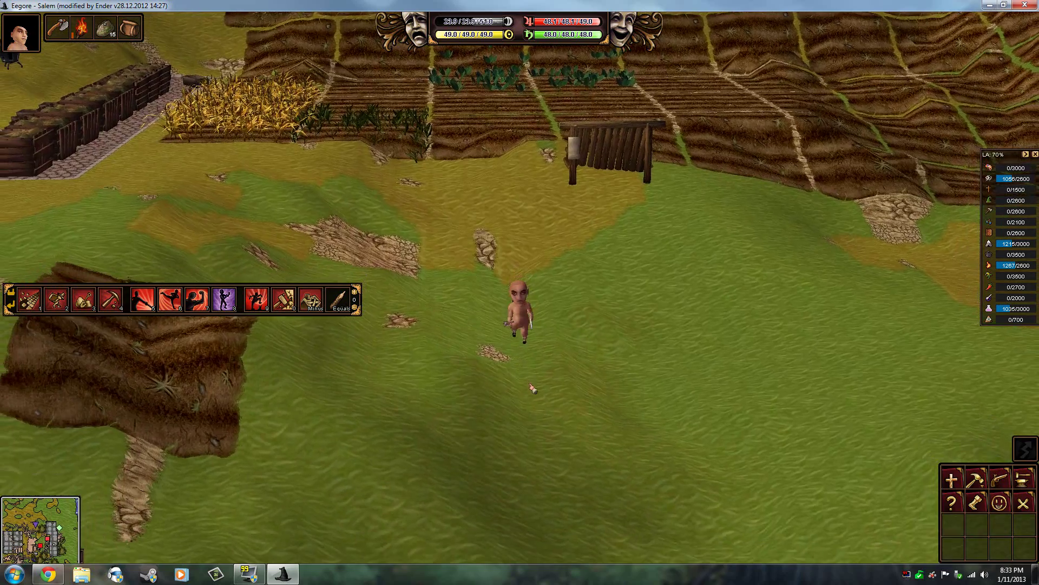
{"action": "left_click_drag", "start_coordinate": [239, 293], "coordinate": [261, 301]}
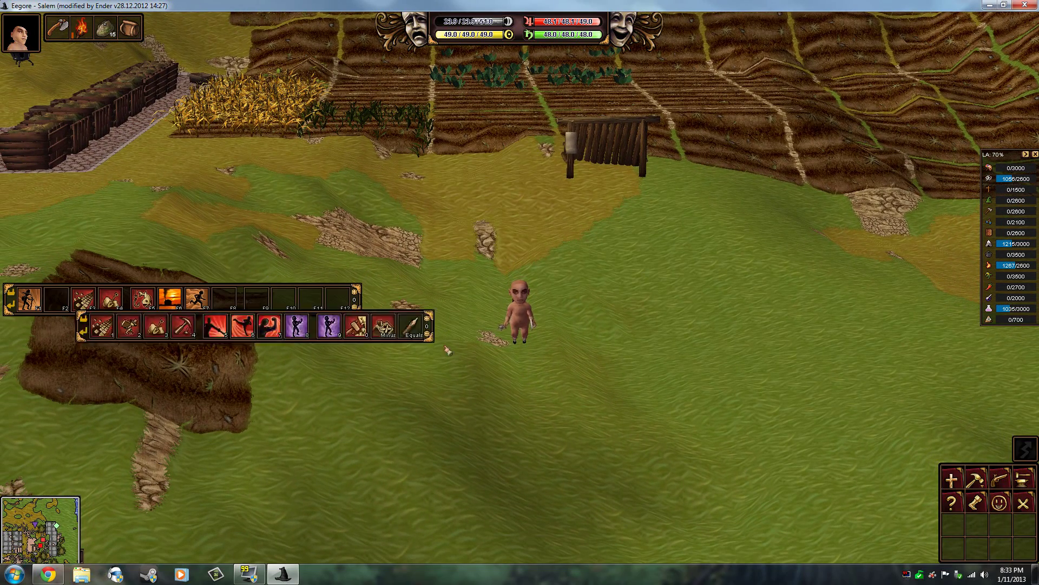
{"action": "left_click_drag", "start_coordinate": [238, 295], "coordinate": [587, 475]}
{"action": "key", "text": "Left"}
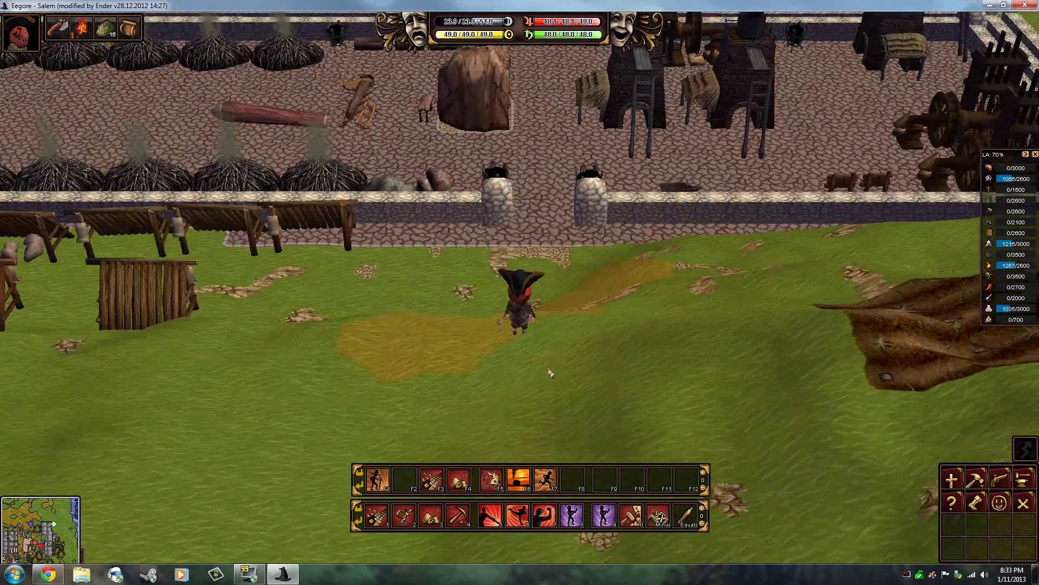
Step: Open the game Options with Ctrl+O and turn on the Radar icons checkbox
{"action": "key", "text": "ctrl+o"}
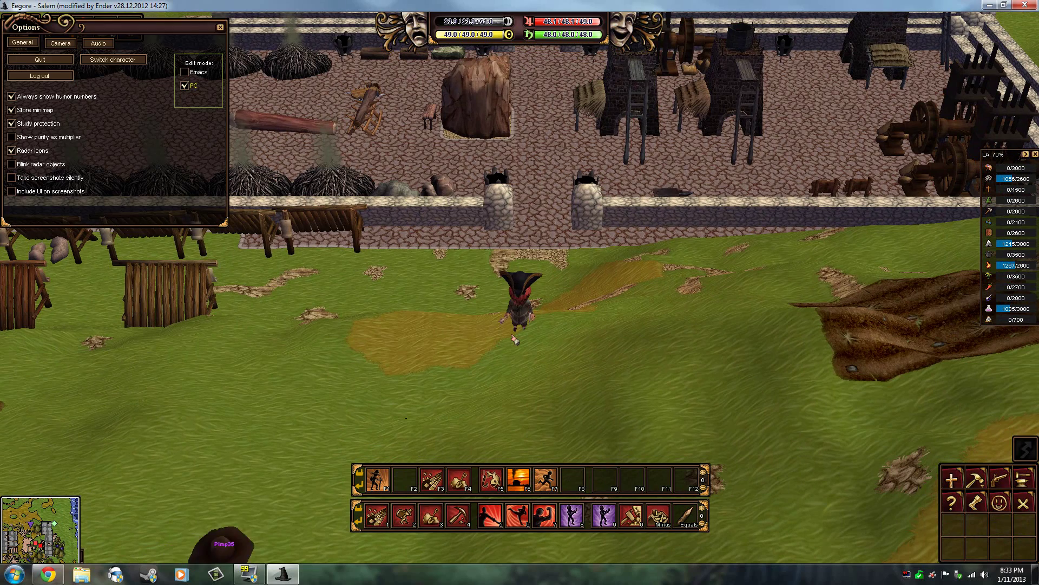
{"action": "left_click_drag", "start_coordinate": [115, 36], "coordinate": [291, 171]}
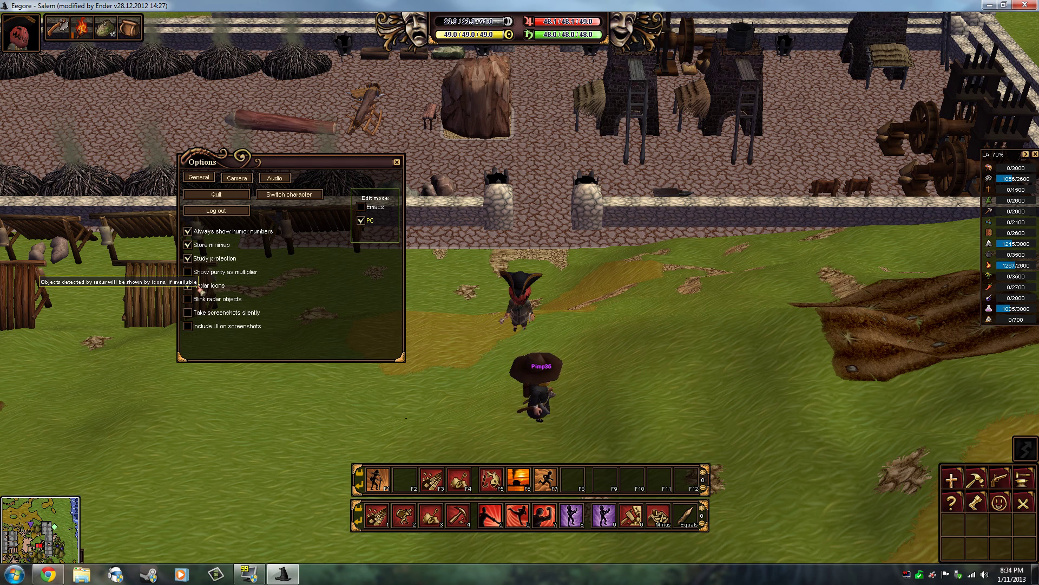
{"action": "left_click", "coordinate": [189, 286]}
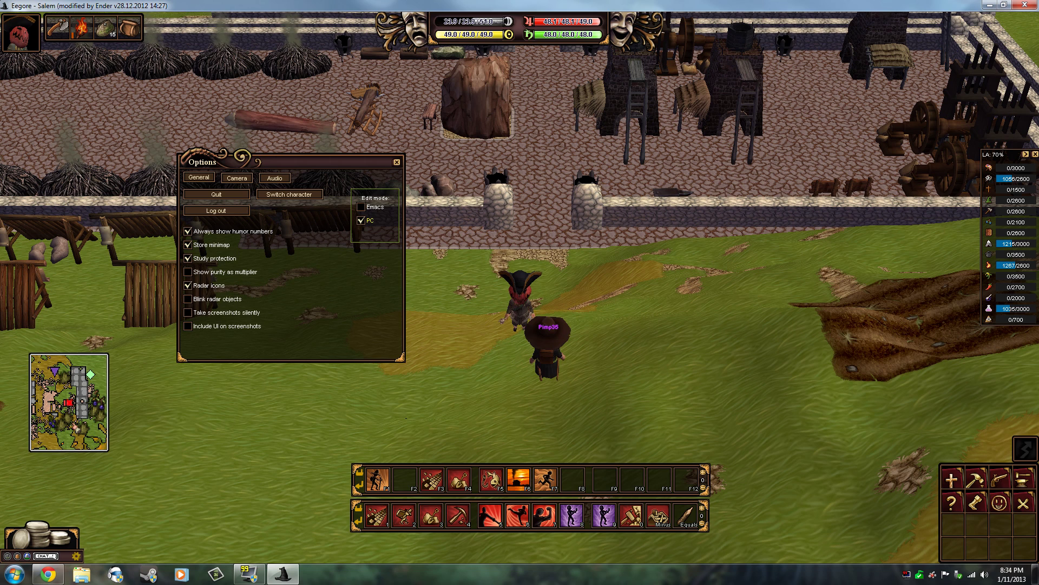
{"action": "left_click", "coordinate": [190, 286]}
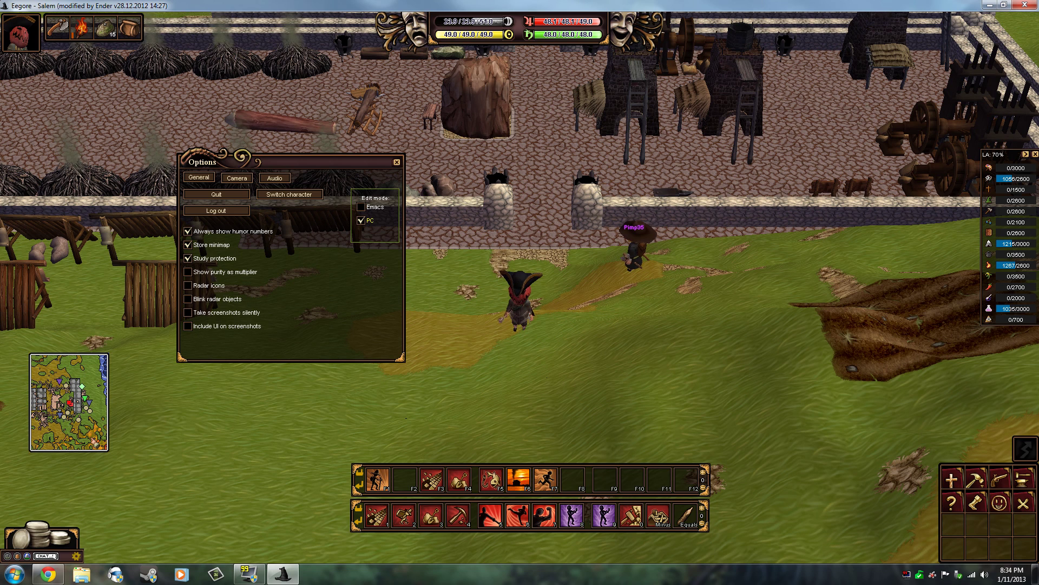
{"action": "left_click_drag", "start_coordinate": [108, 450], "coordinate": [138, 428]}
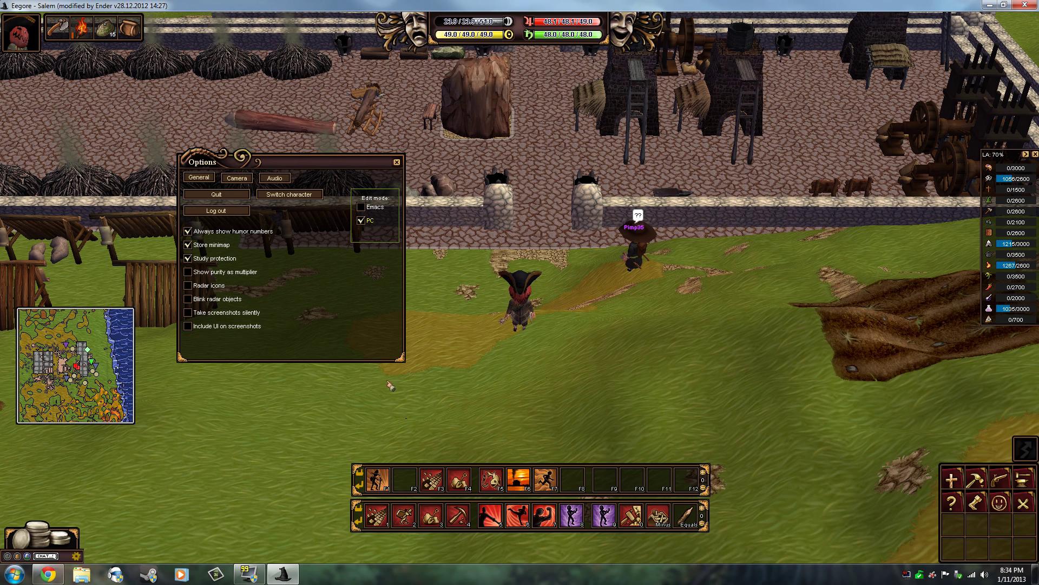
{"action": "left_click", "coordinate": [188, 285]}
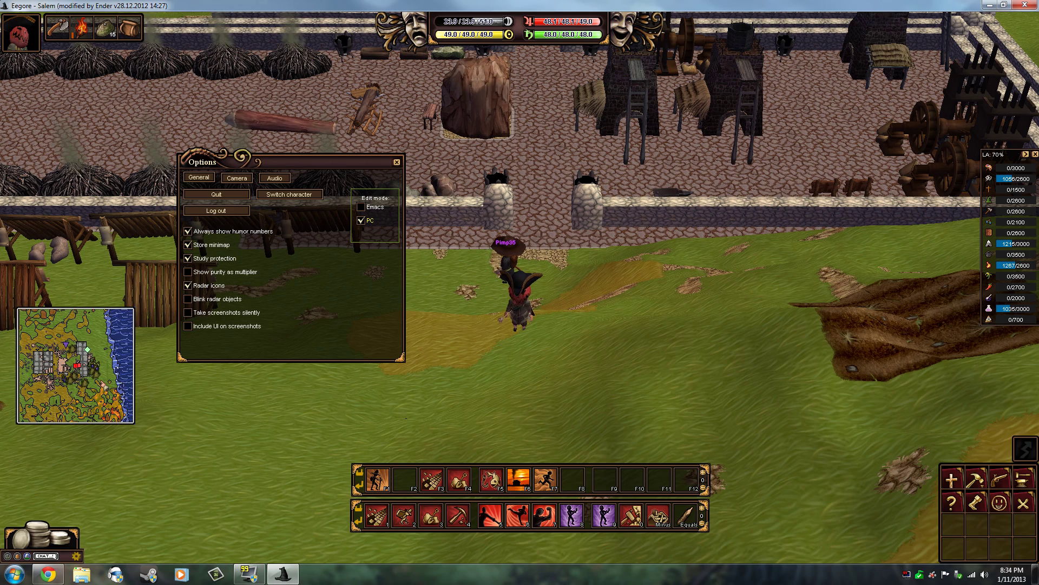
Step: Move the minimap to the right side and enlarge it by dragging its corner
{"action": "left_click_drag", "start_coordinate": [97, 401], "coordinate": [444, 270]}
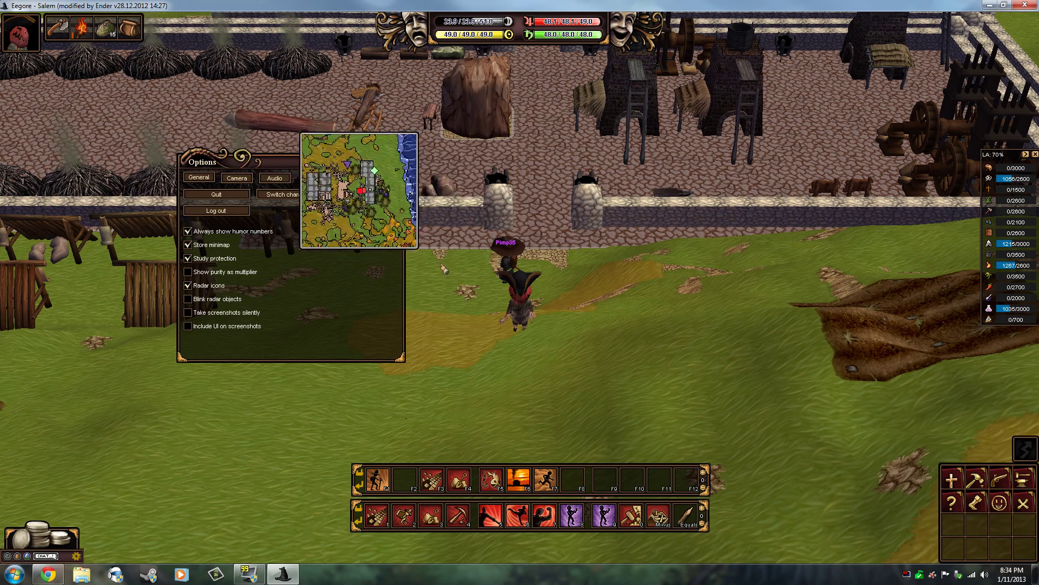
{"action": "left_click_drag", "start_coordinate": [381, 241], "coordinate": [646, 217]}
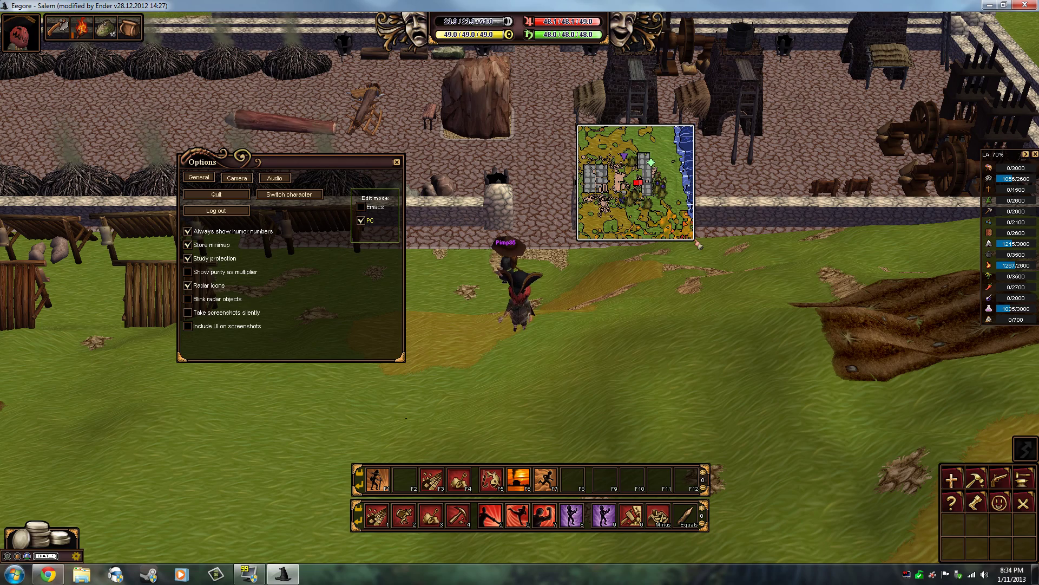
{"action": "left_click_drag", "start_coordinate": [697, 245], "coordinate": [873, 367]}
{"action": "scroll", "coordinate": [802, 306], "scroll_direction": "up", "scroll_amount": 1}
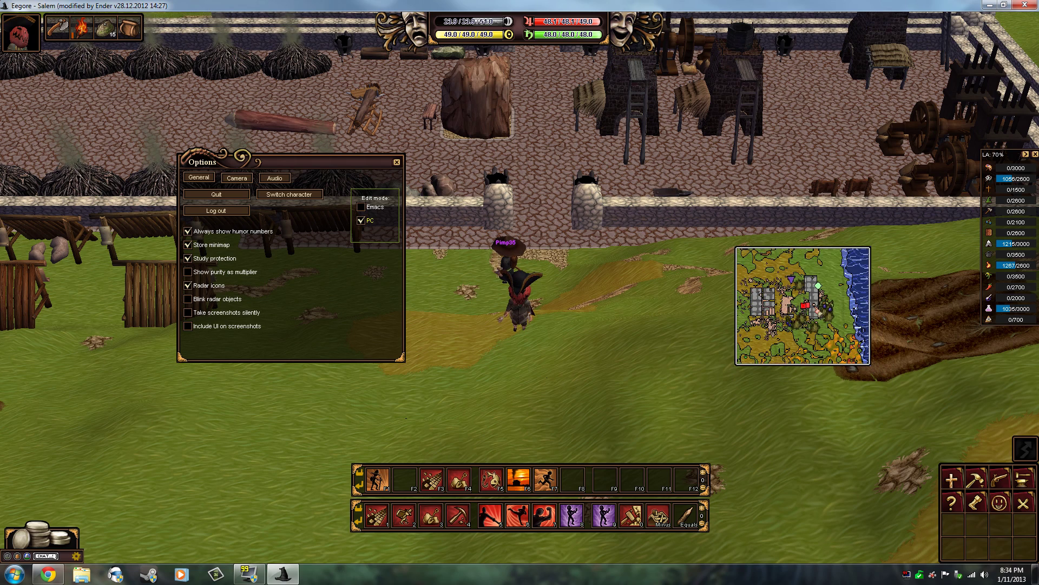
Step: Place the minimap top right and set the camera from Follow Cam through Follow Cam Smoothed to Freestyle
{"action": "left_click_drag", "start_coordinate": [743, 303], "coordinate": [830, 114]}
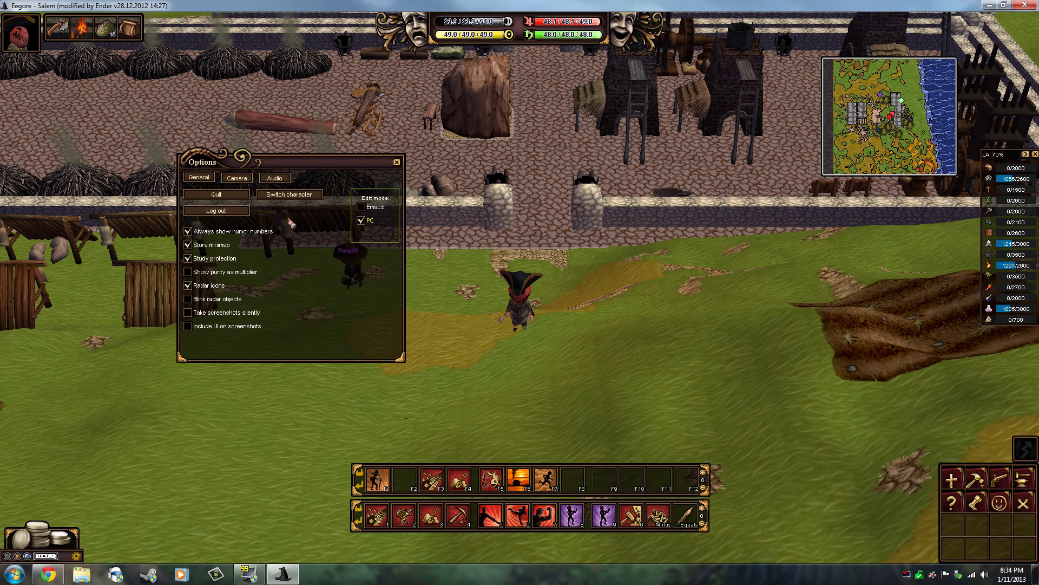
{"action": "left_click", "coordinate": [238, 182]}
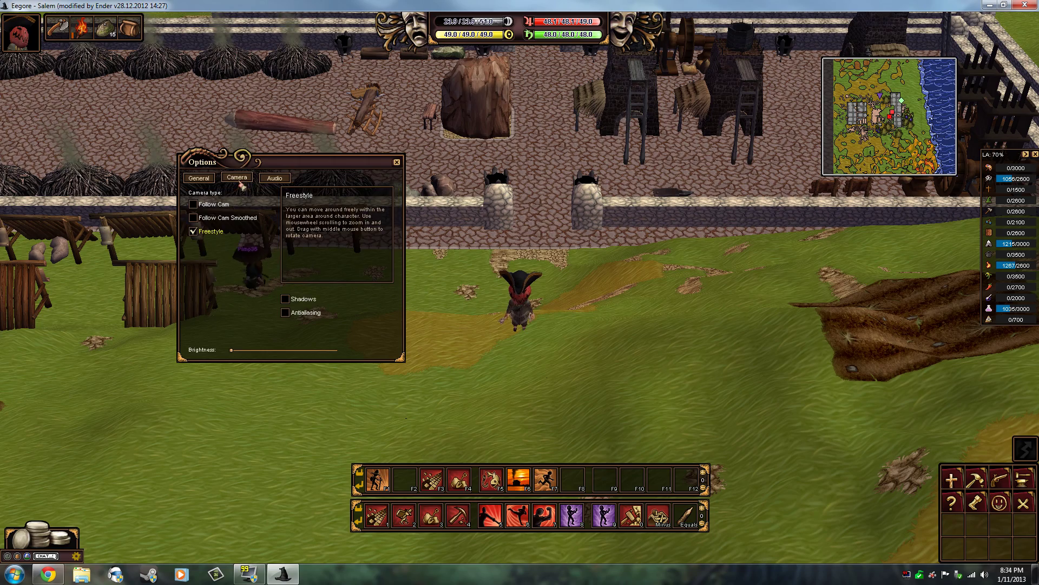
{"action": "left_click", "coordinate": [195, 207]}
{"action": "left_click_drag", "start_coordinate": [561, 202], "coordinate": [707, 213]}
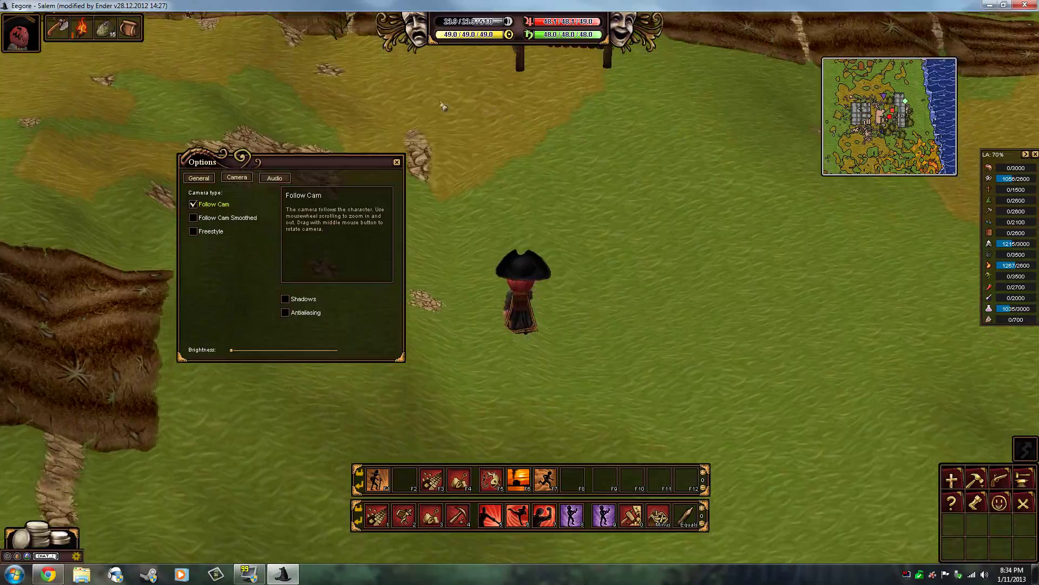
{"action": "left_click", "coordinate": [194, 218]}
{"action": "scroll", "coordinate": [596, 283], "scroll_direction": "down", "scroll_amount": 5}
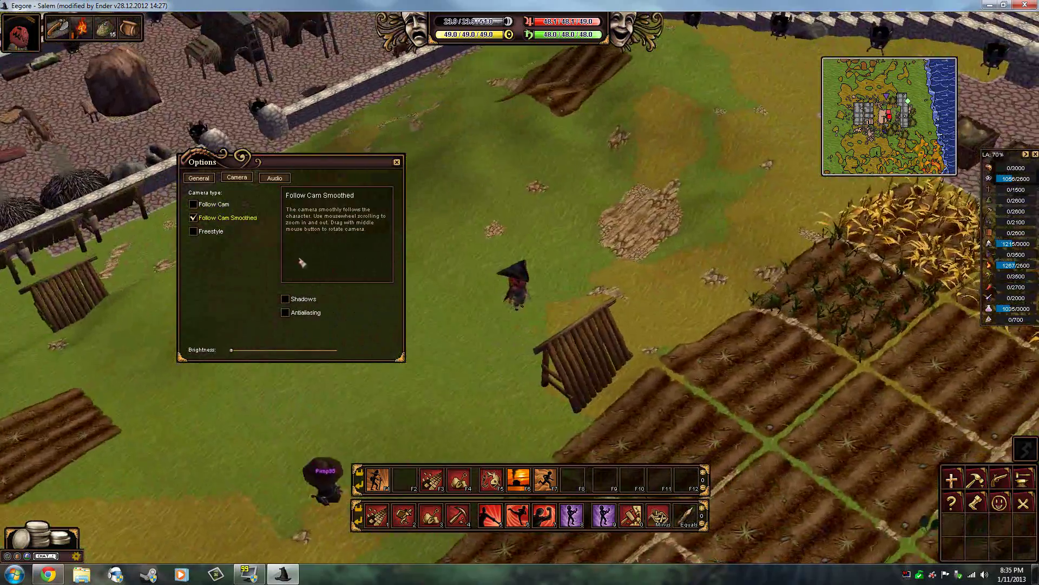
{"action": "left_click", "coordinate": [195, 231]}
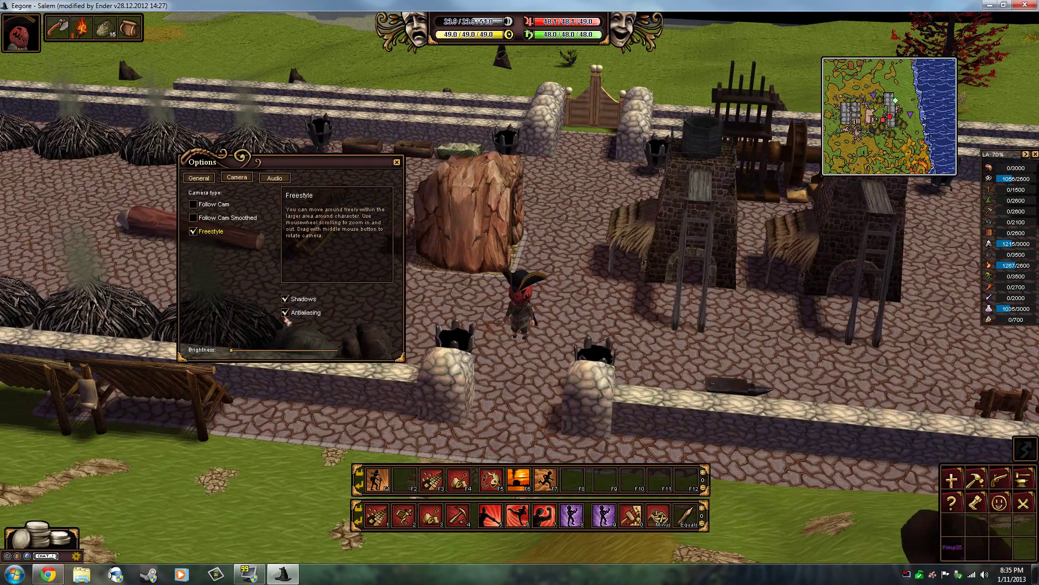
Step: Turn off antialiasing, then walk the character around the yard to test the new camera
{"action": "left_click", "coordinate": [287, 311]}
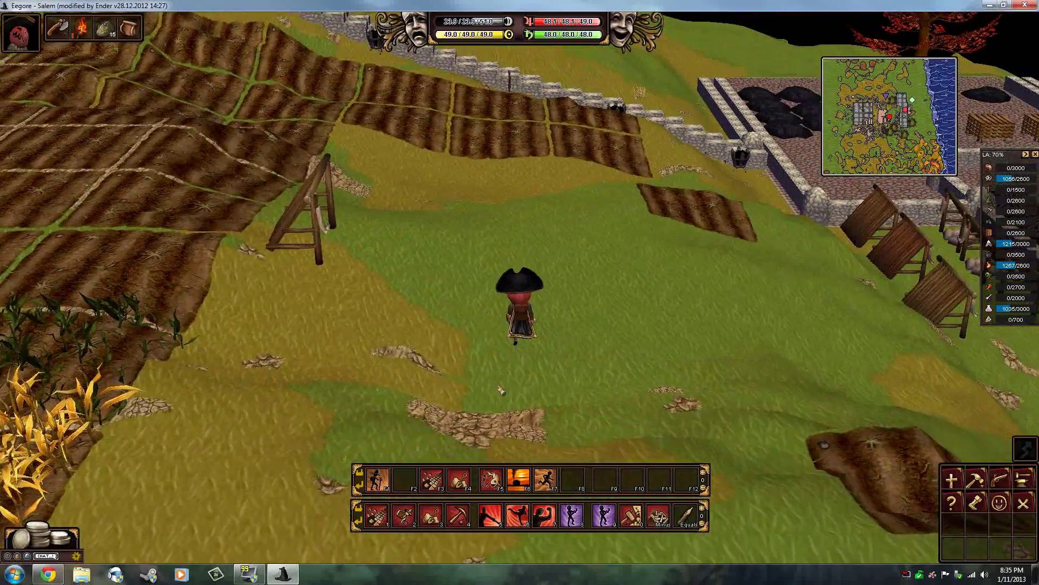
{"action": "left_click", "coordinate": [510, 368]}
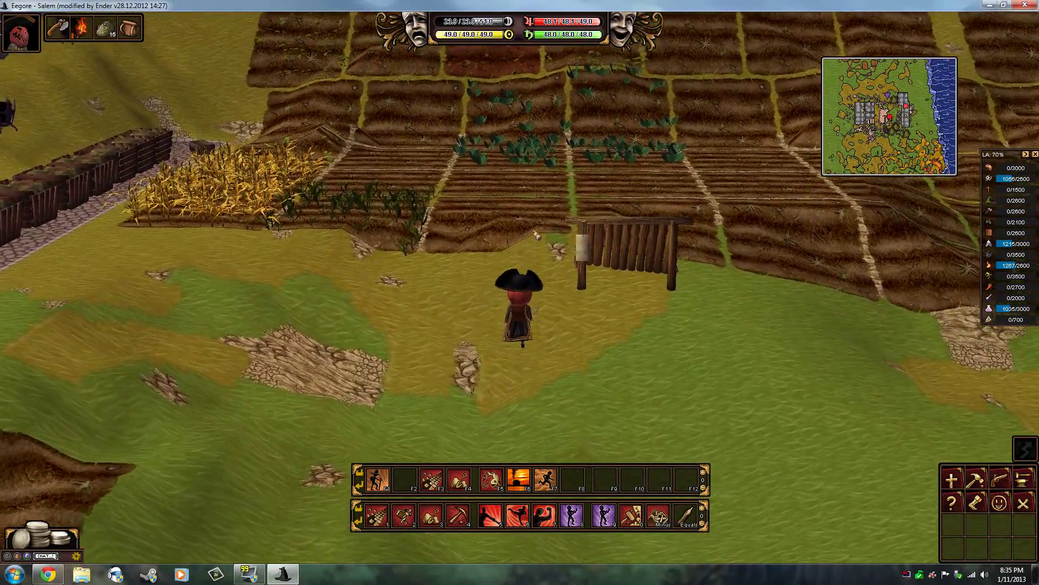
{"action": "key", "text": "Left"}
{"action": "key", "text": "Left"}
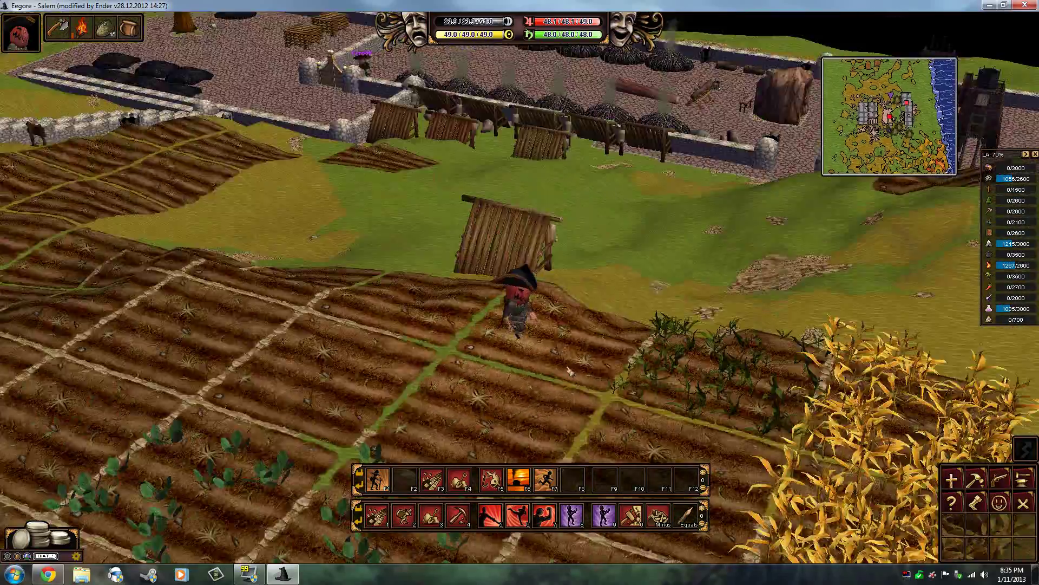
{"action": "left_click", "coordinate": [497, 183]}
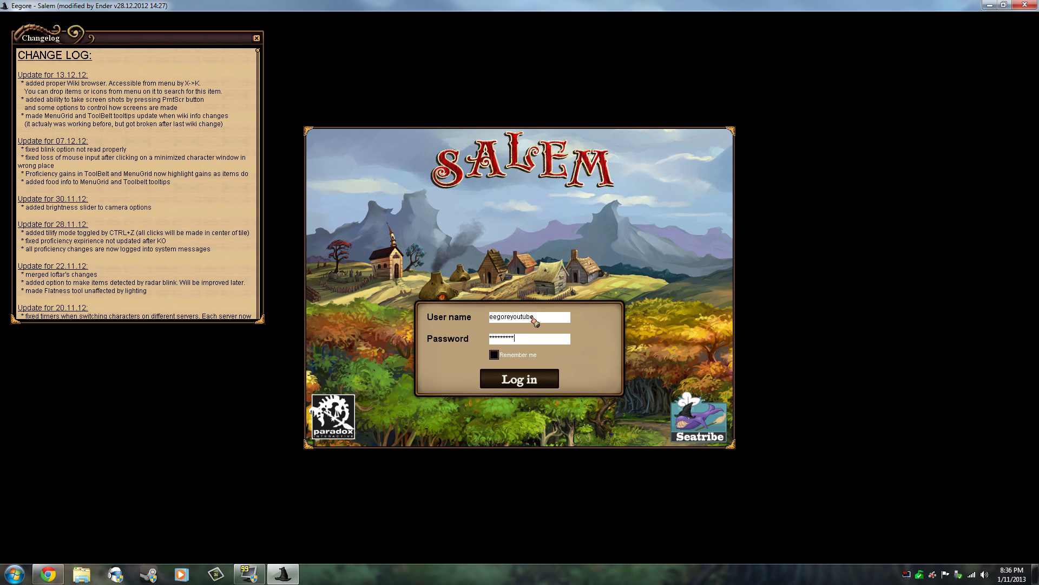
Step: Submit the new account's login, then resubmit it with the corrected password
{"action": "key", "text": "Return"}
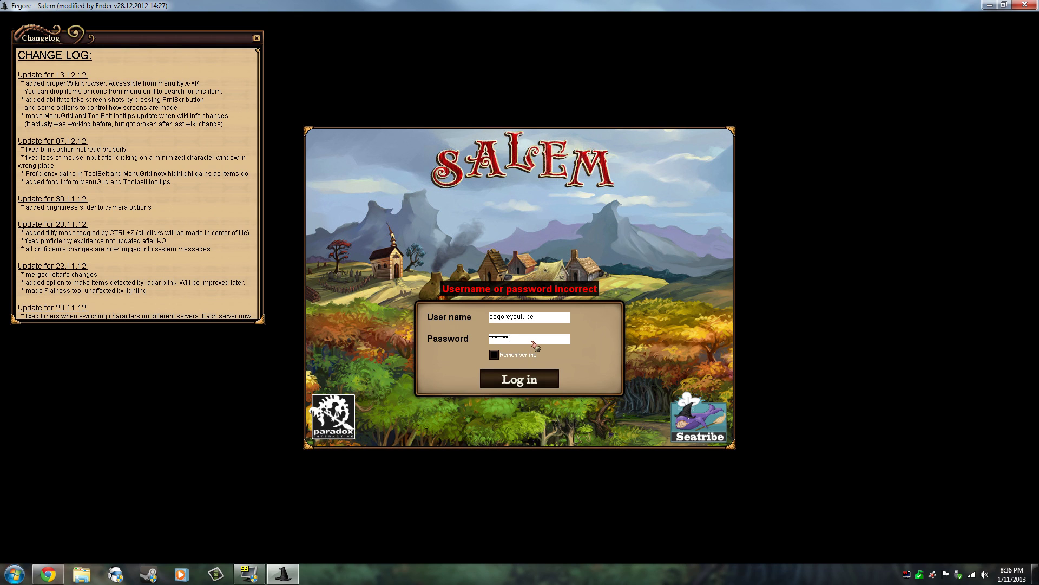
{"action": "key", "text": "Return"}
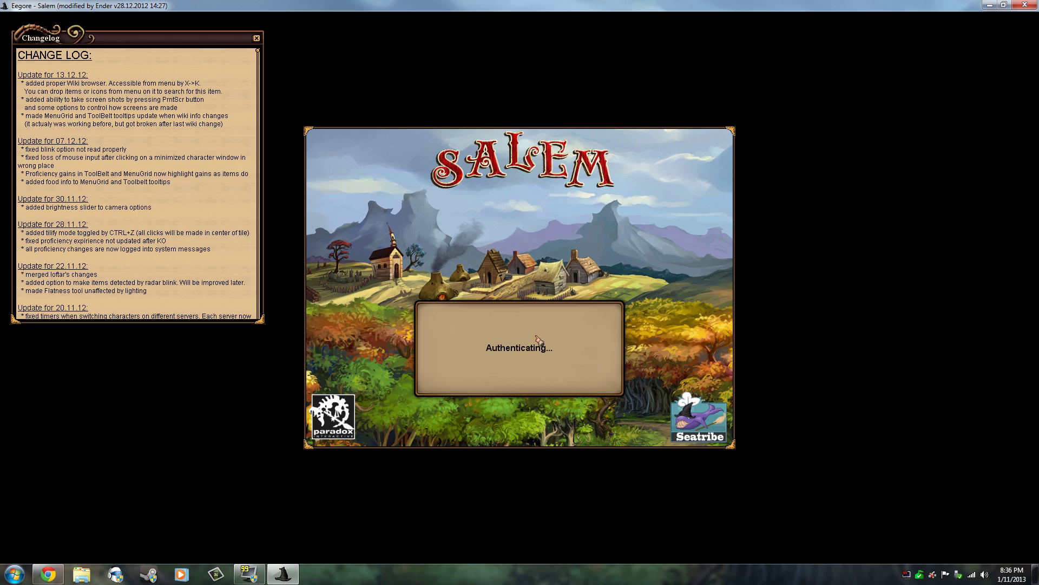